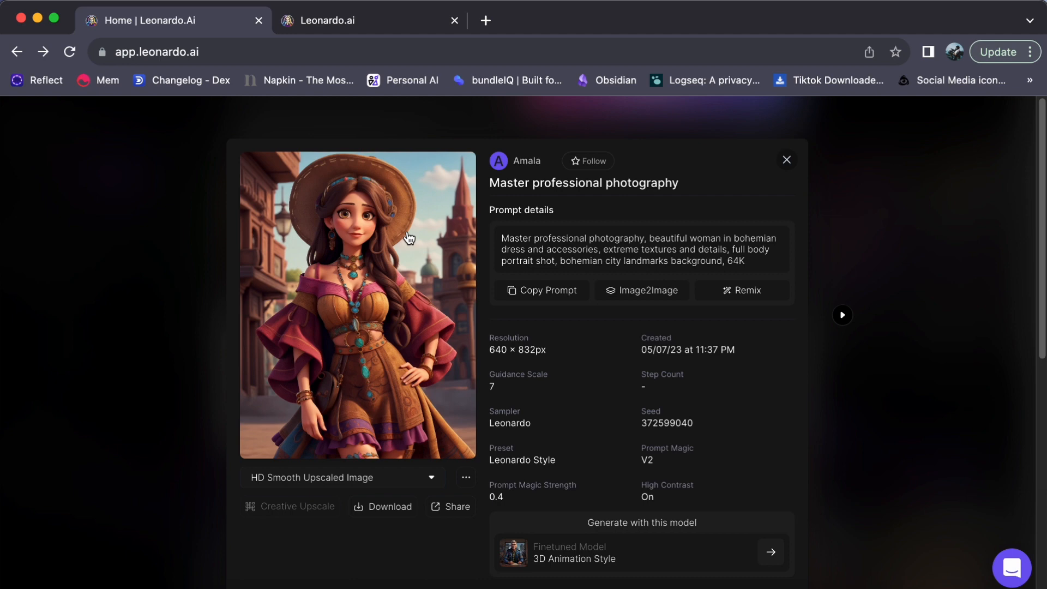
# Step: Browse the sample images made with the 3D Animation Style model, examining each one's prompt and generation details
pyautogui.click(842, 316)
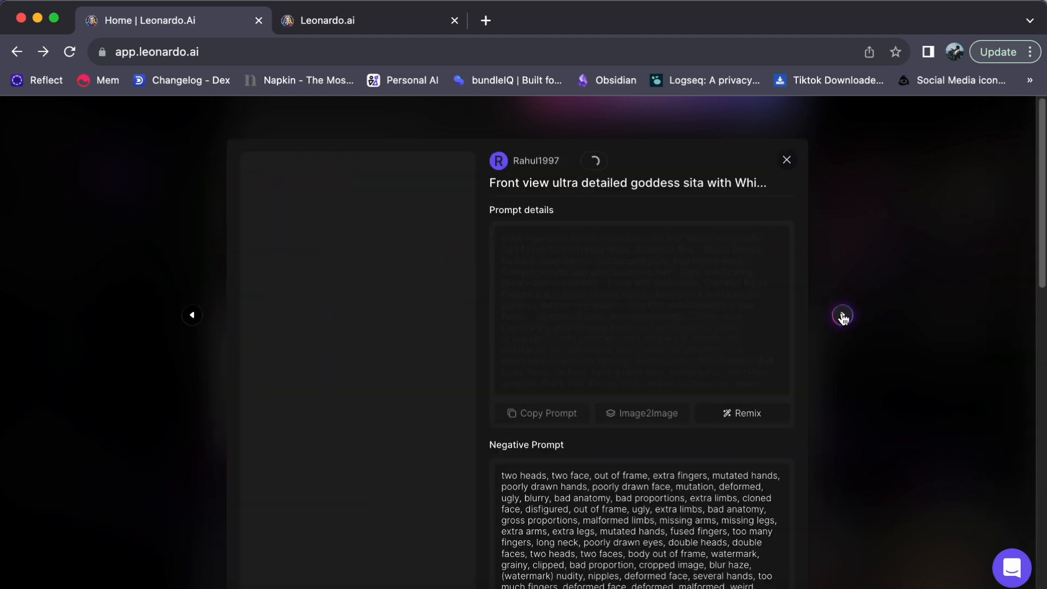
pyautogui.scroll(-2, 446, 334)
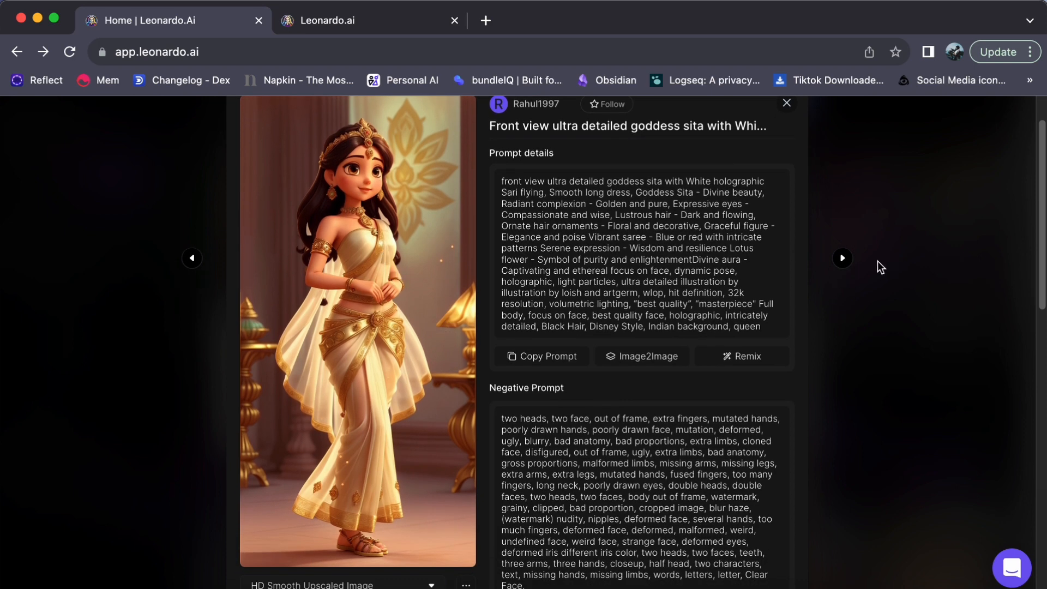
pyautogui.click(837, 261)
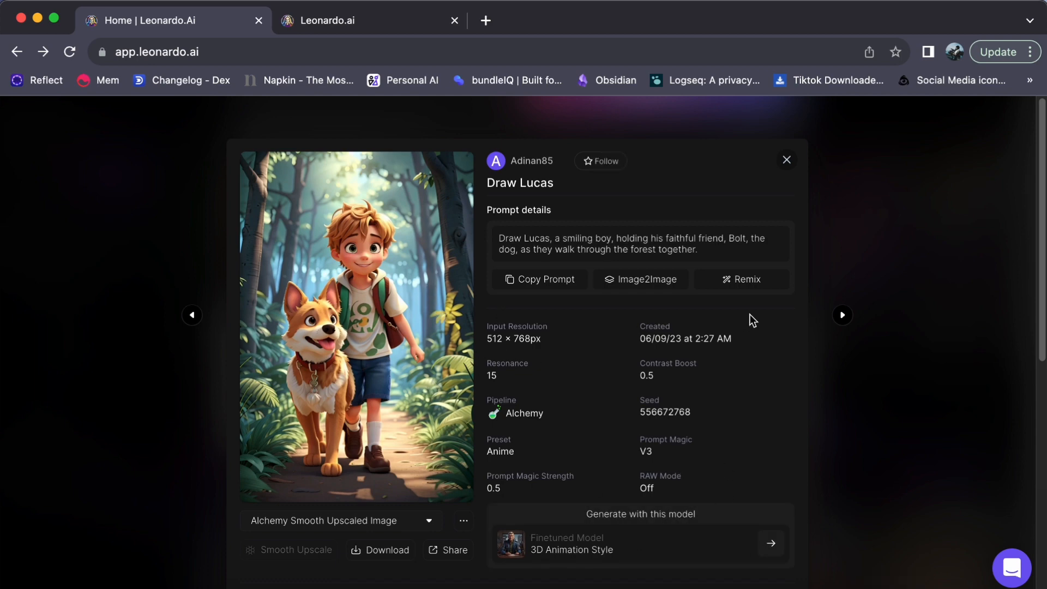
pyautogui.click(845, 315)
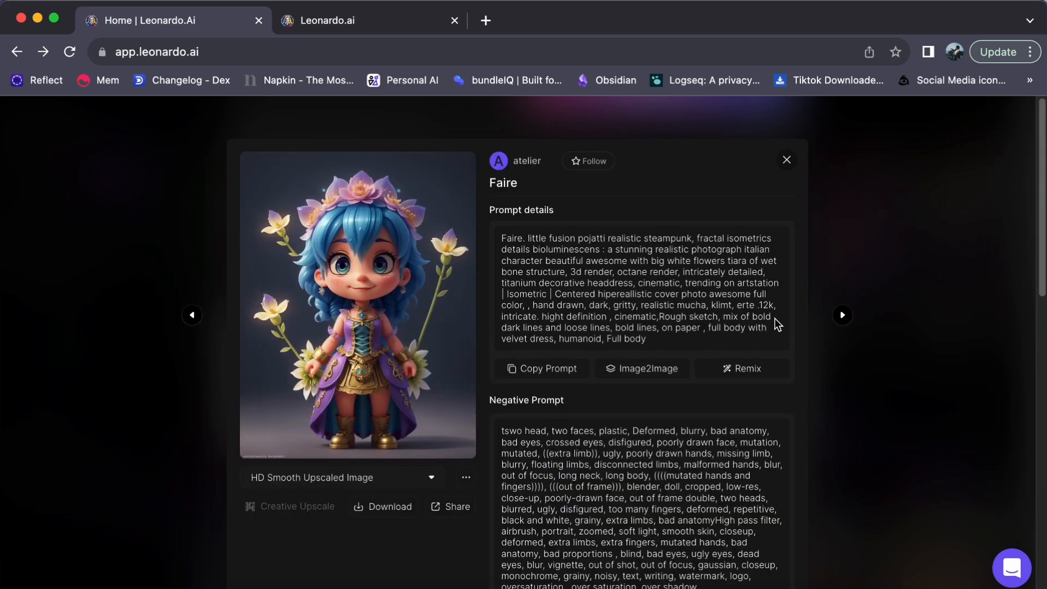
pyautogui.click(842, 315)
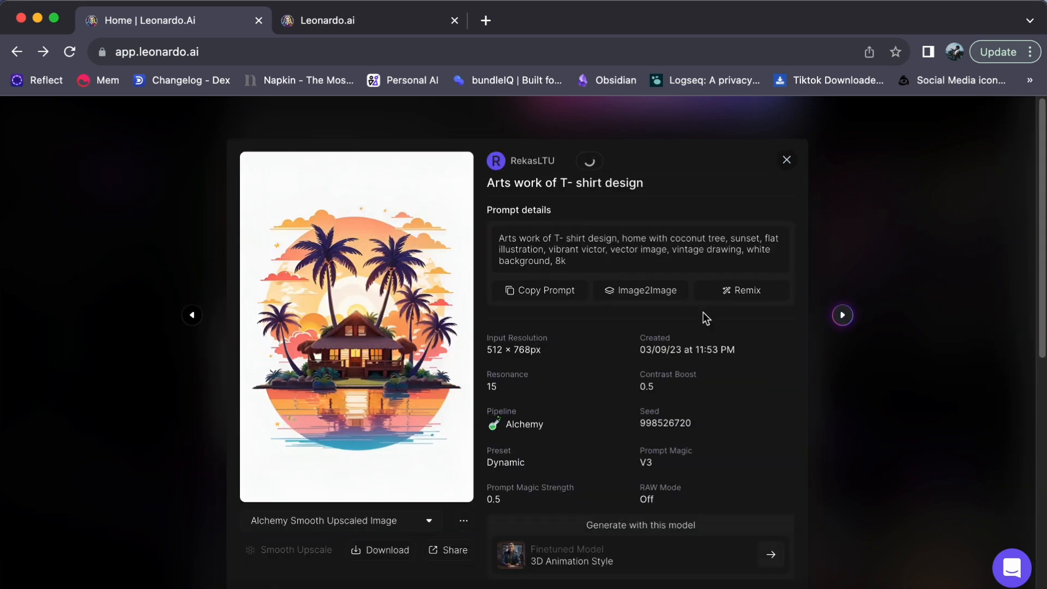
pyautogui.click(843, 315)
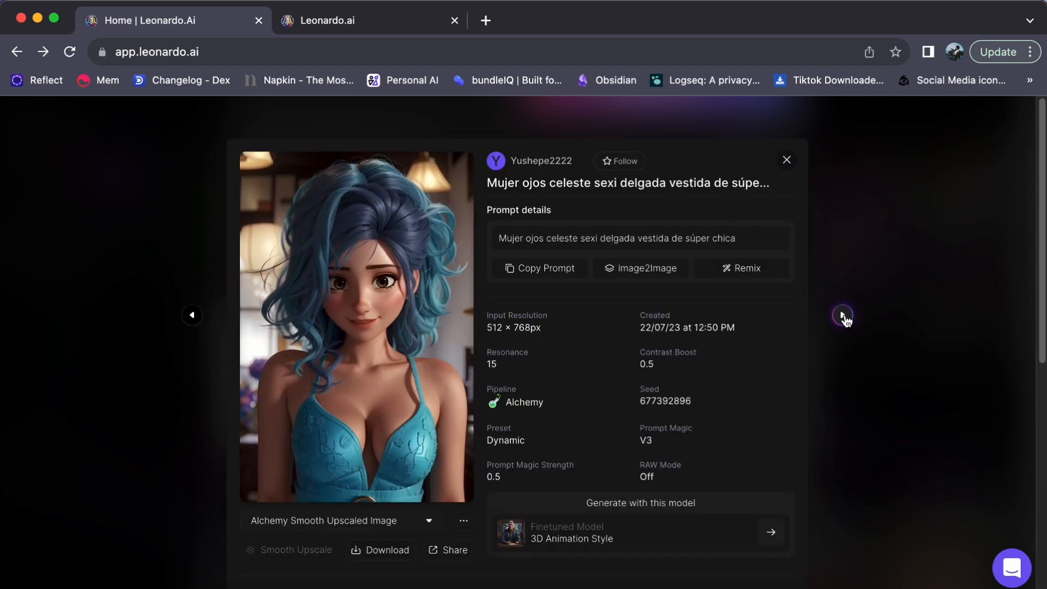
pyautogui.click(842, 315)
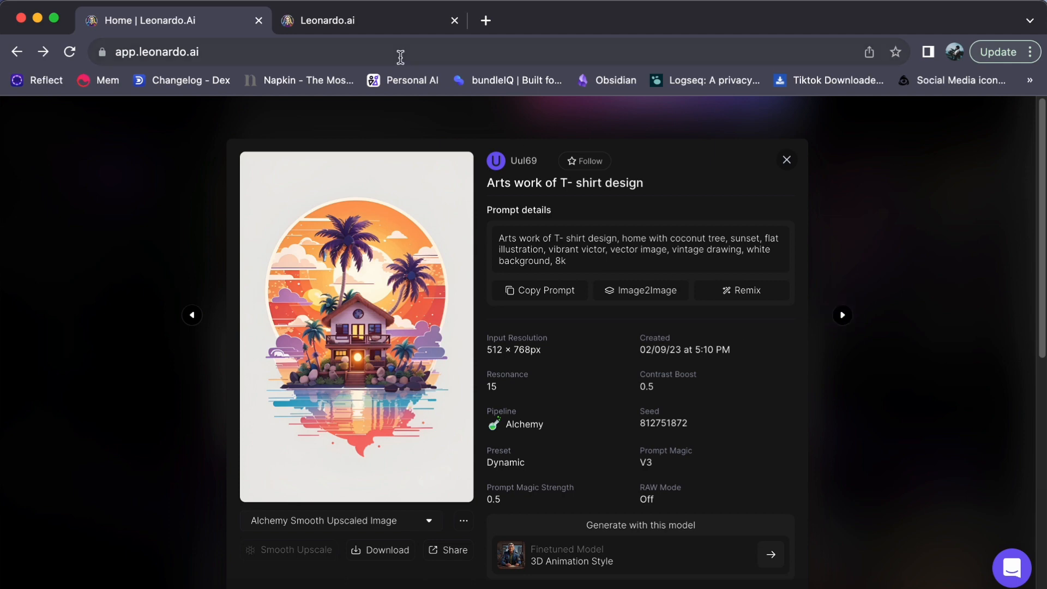
# Step: Look over the Leonardo.ai landing page in the other browser tab
pyautogui.click(349, 26)
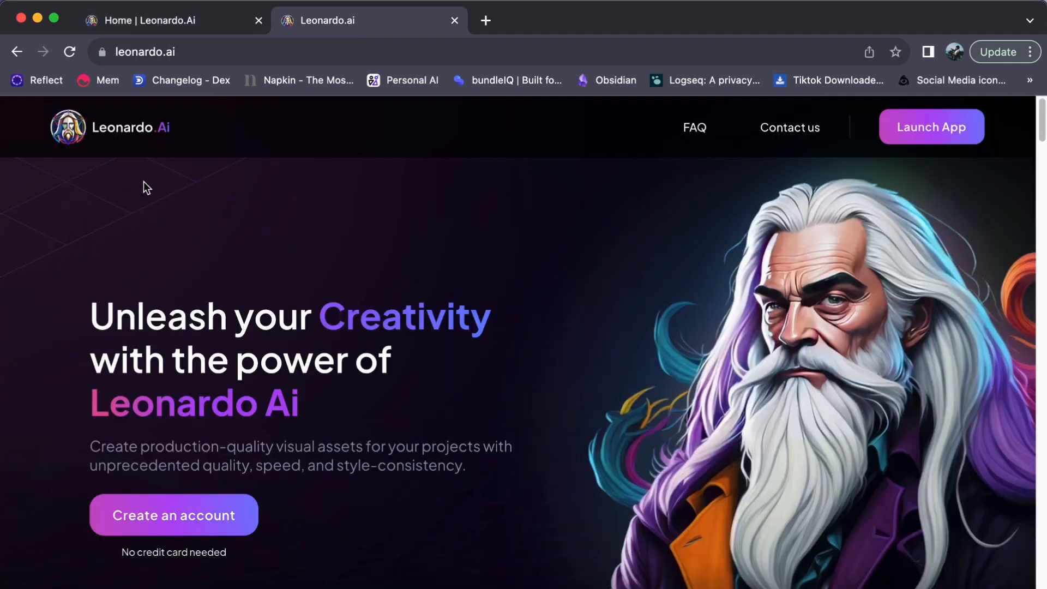
pyautogui.scroll(-3, 472, 300)
pyautogui.scroll(2, 472, 301)
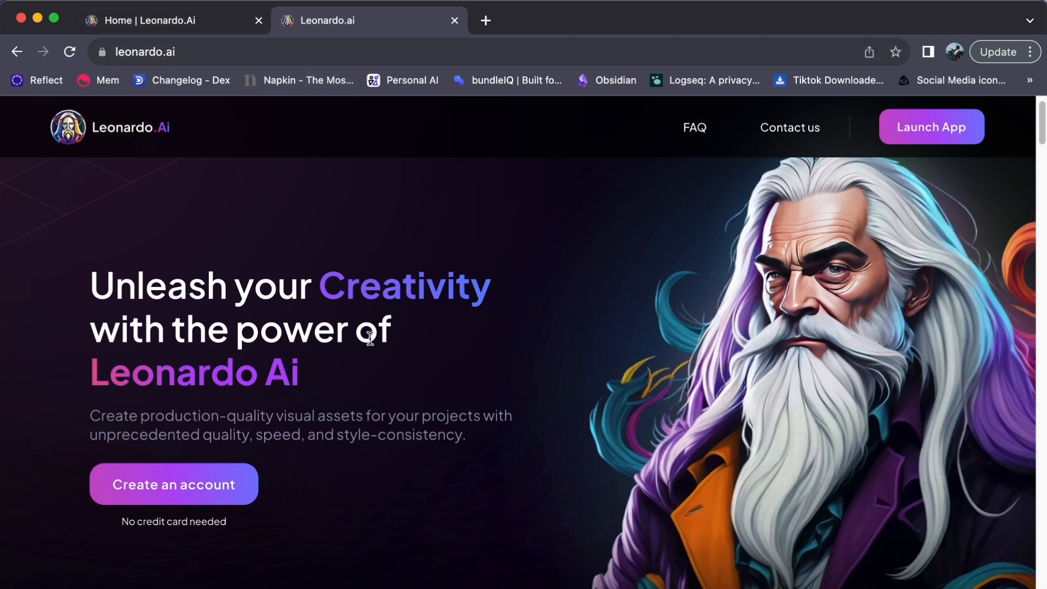
# Step: Return to the web app and close the sample image and the 3D Animation Style model details
pyautogui.click(207, 23)
pyautogui.click(786, 160)
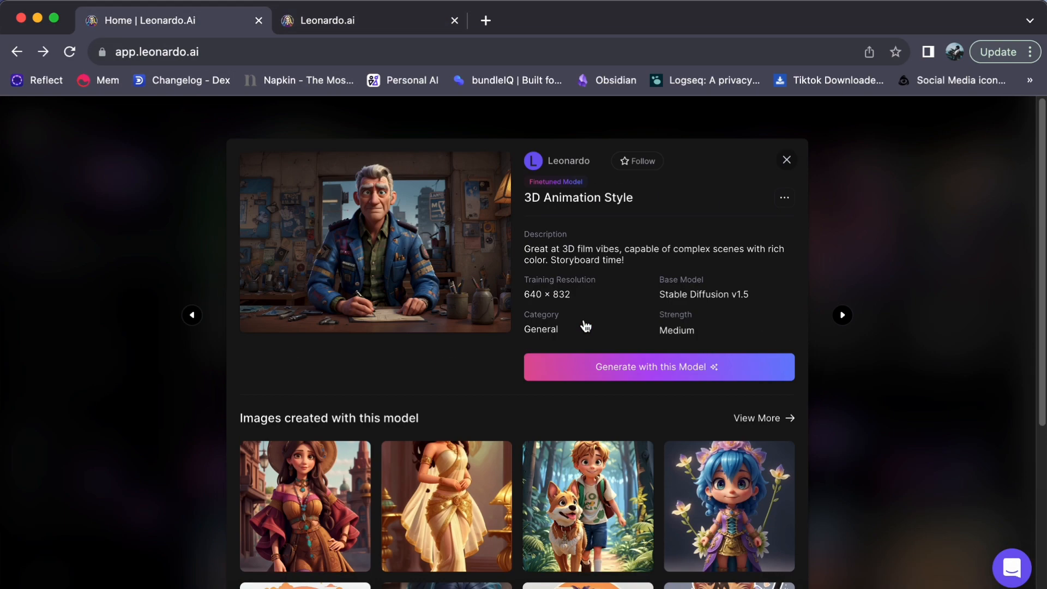
pyautogui.click(790, 164)
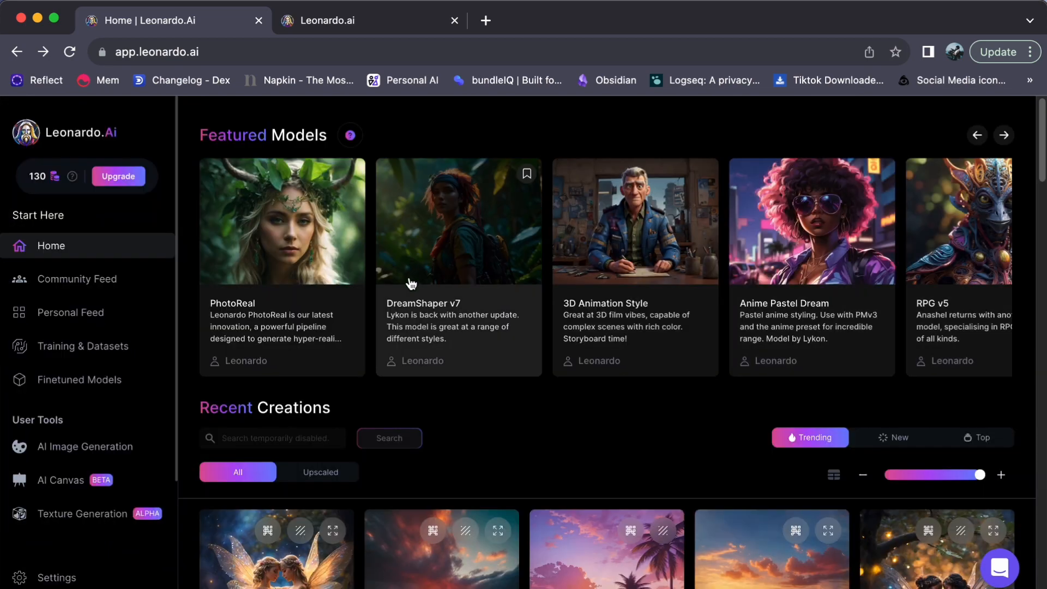
# Step: Open the PhotoReal featured model and look over the images created with it
pyautogui.click(254, 313)
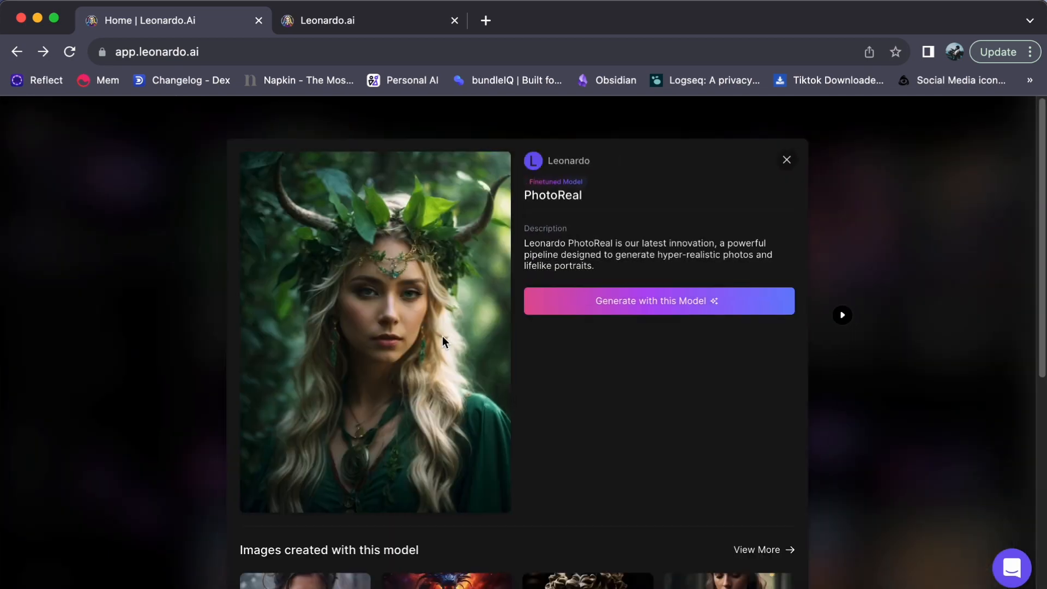
pyautogui.scroll(-5, 465, 376)
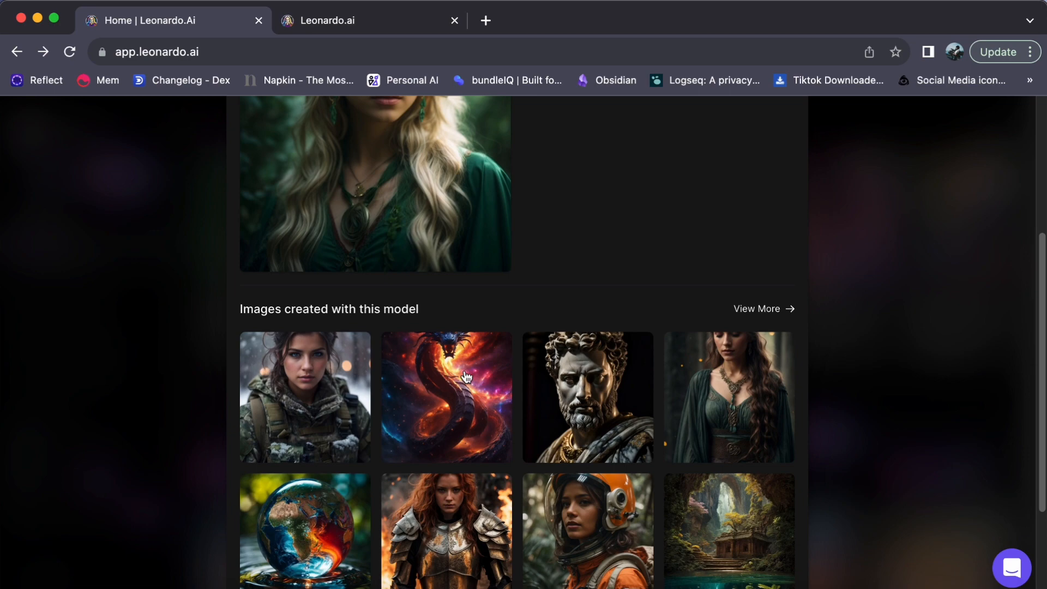
pyautogui.scroll(3, 465, 377)
pyautogui.scroll(-3, 465, 375)
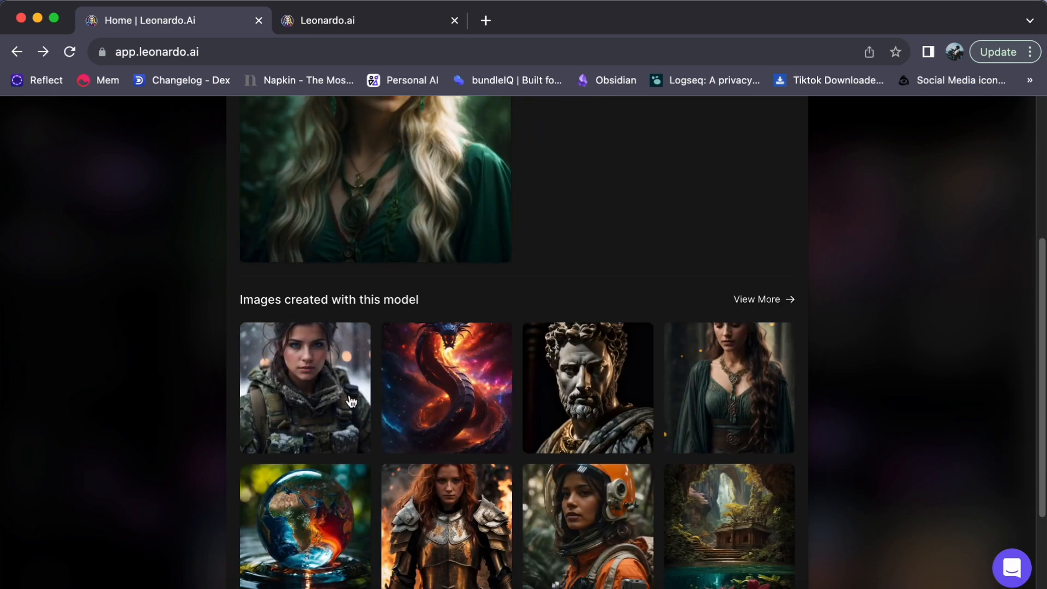
# Step: Examine the PhotoReal sample images one by one with their prompts and settings, starting from the snowstorm soldier portrait
pyautogui.click(326, 399)
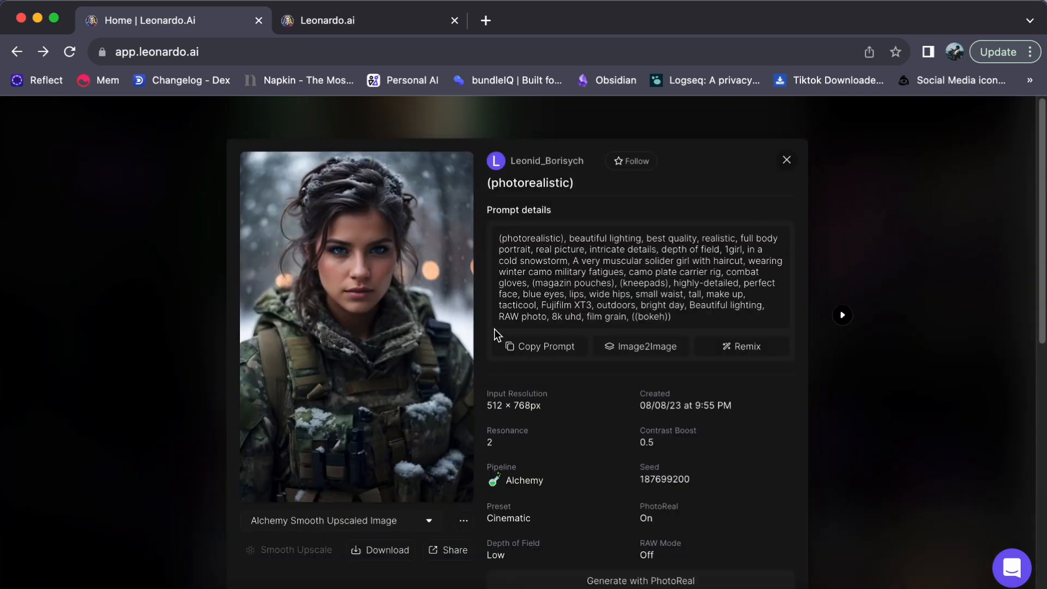
pyautogui.click(841, 317)
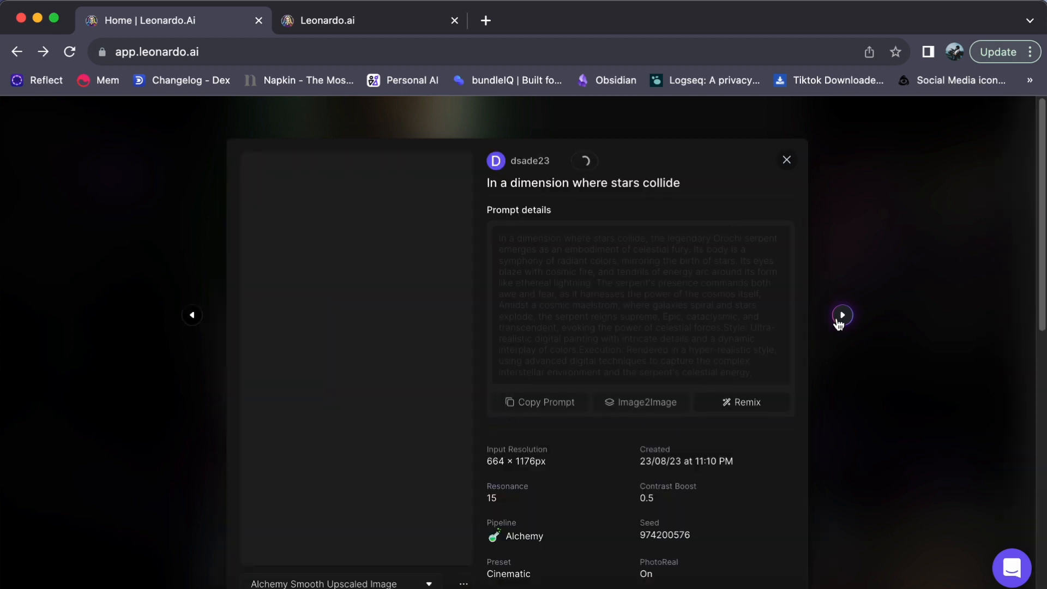
pyautogui.click(842, 316)
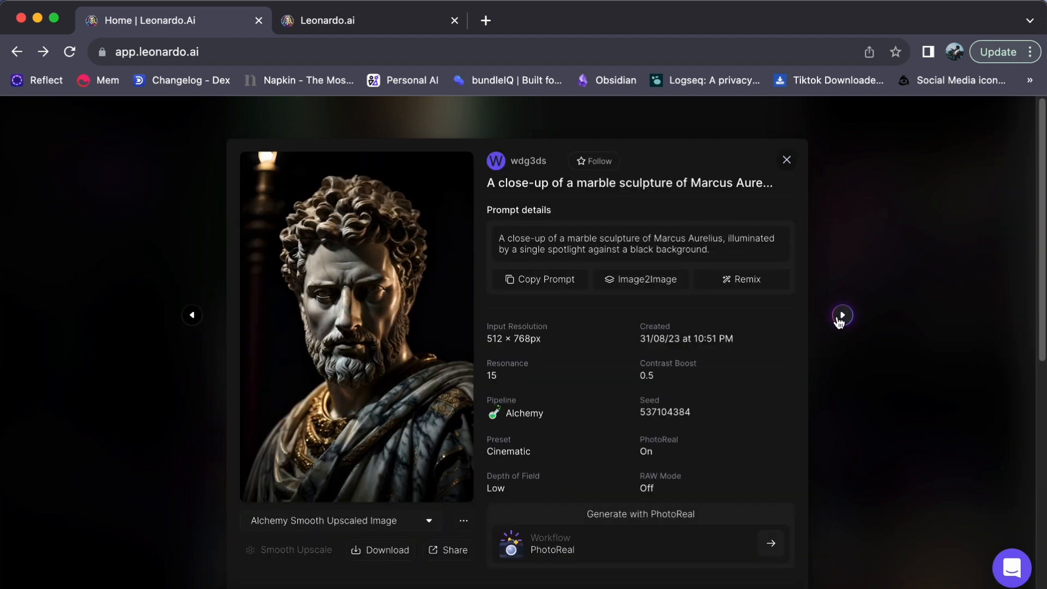
pyautogui.click(841, 316)
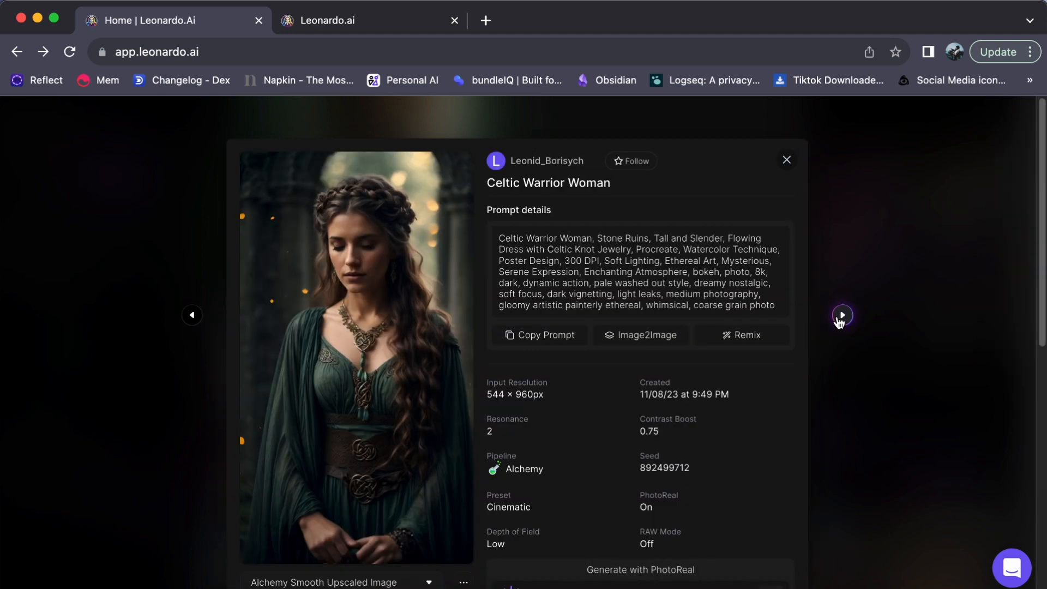
pyautogui.click(841, 316)
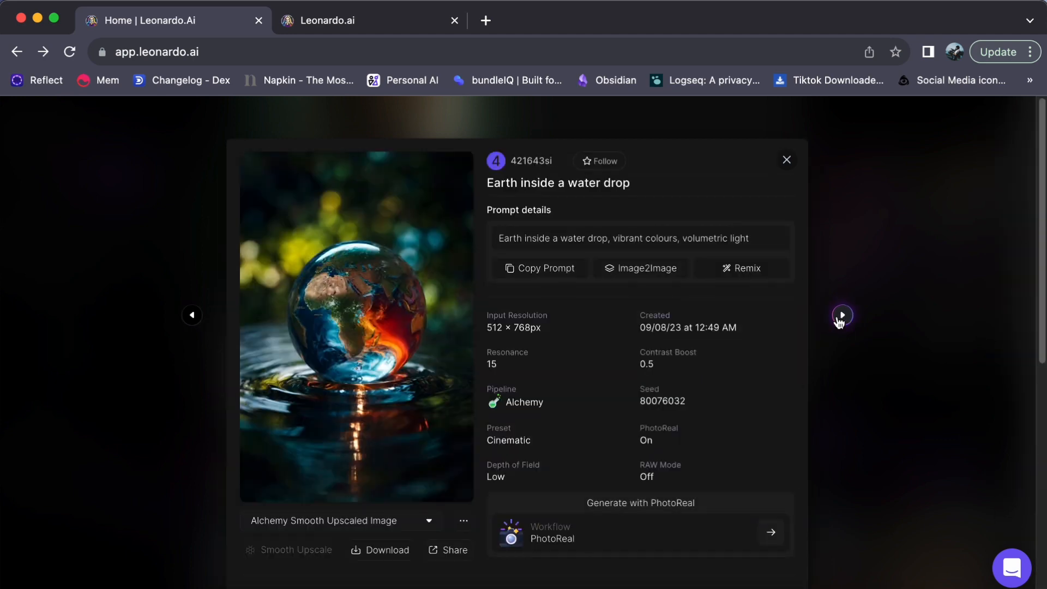
pyautogui.click(838, 318)
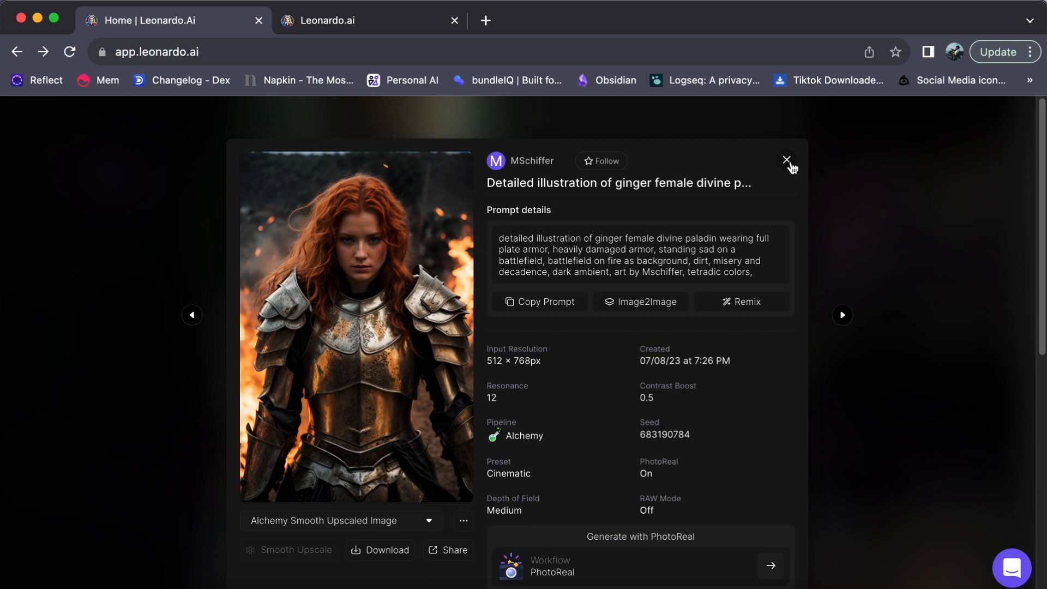
pyautogui.click(841, 315)
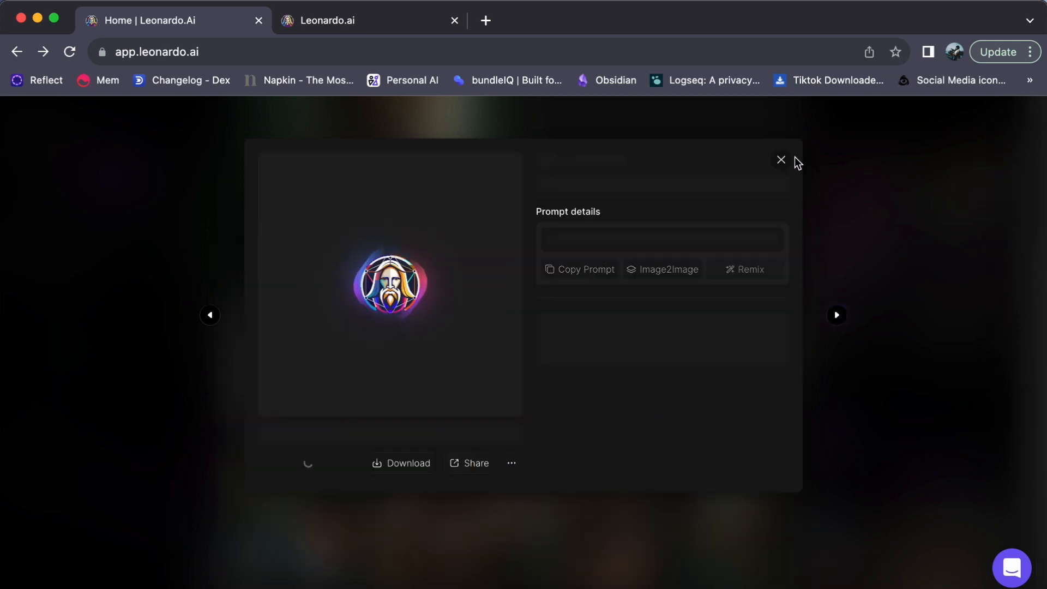
# Step: Close the PhotoReal sample and model details and open the AI Image Generation tool
pyautogui.click(787, 160)
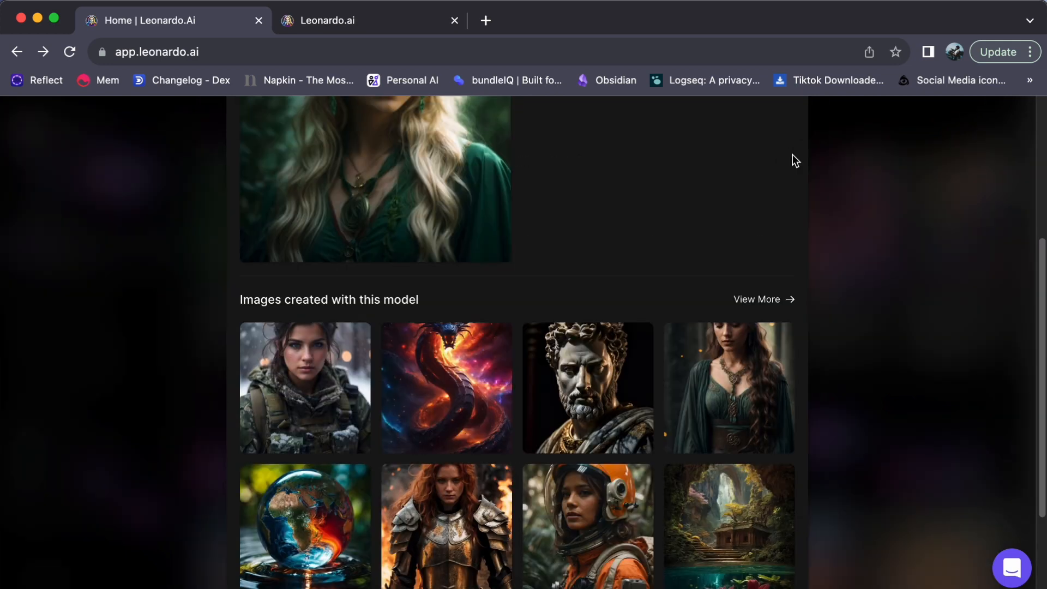
pyautogui.scroll(5, 769, 207)
pyautogui.click(787, 161)
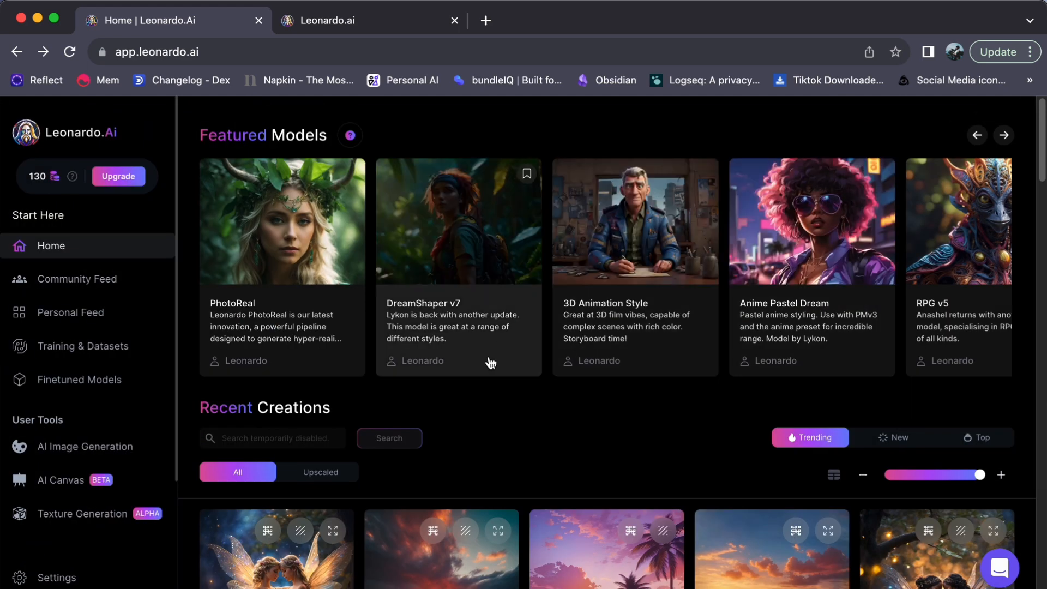
pyautogui.click(77, 453)
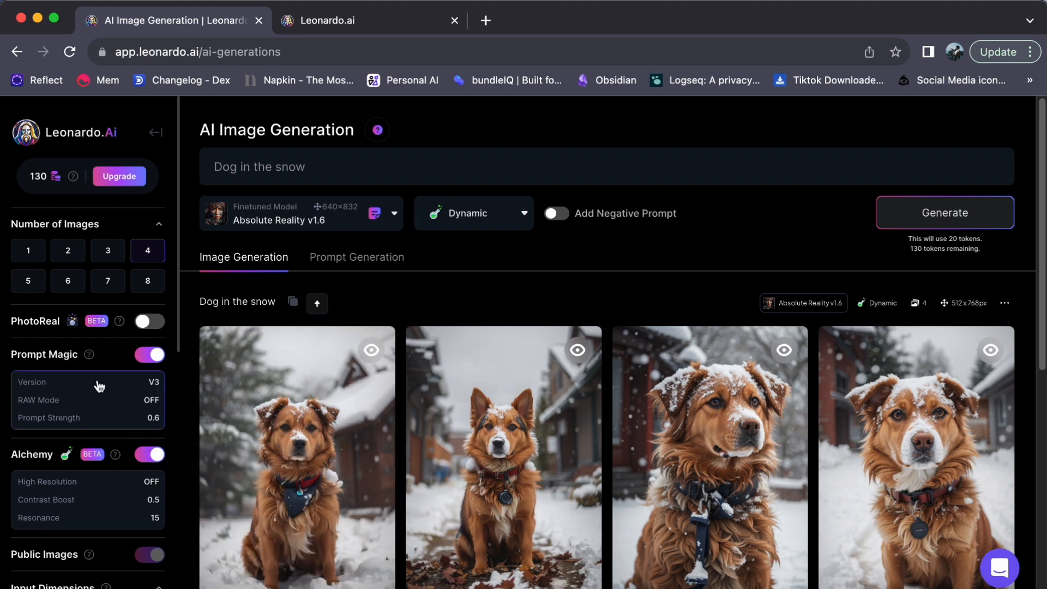
# Step: Review the image generation settings, from number of images, Prompt Magic and Alchemy to input dimensions, guidance scale, ControlNet and tiling
pyautogui.scroll(-2, 98, 327)
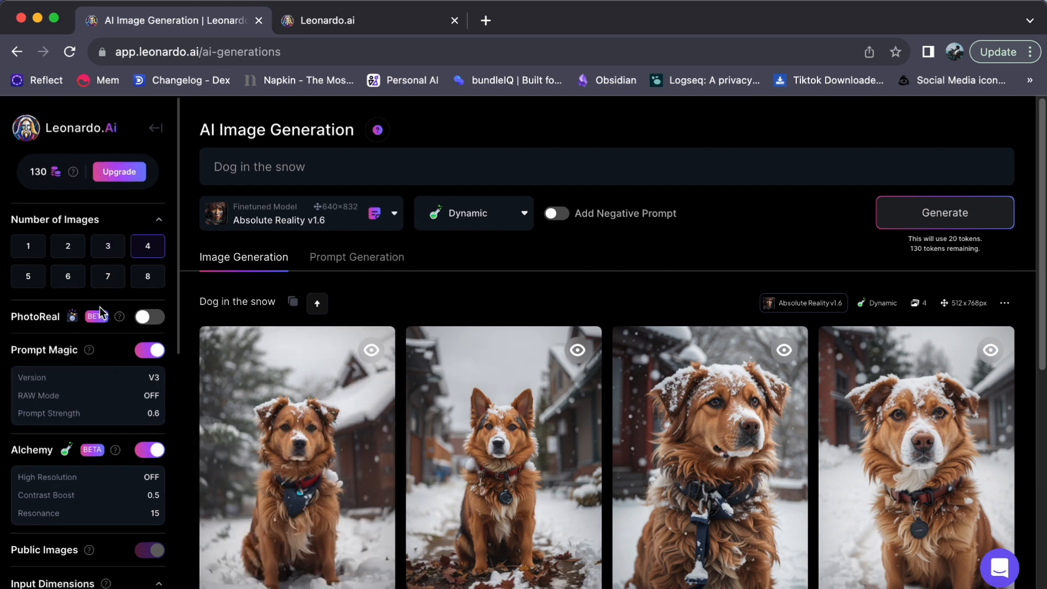
pyautogui.scroll(-1, 102, 362)
pyautogui.scroll(-7, 102, 342)
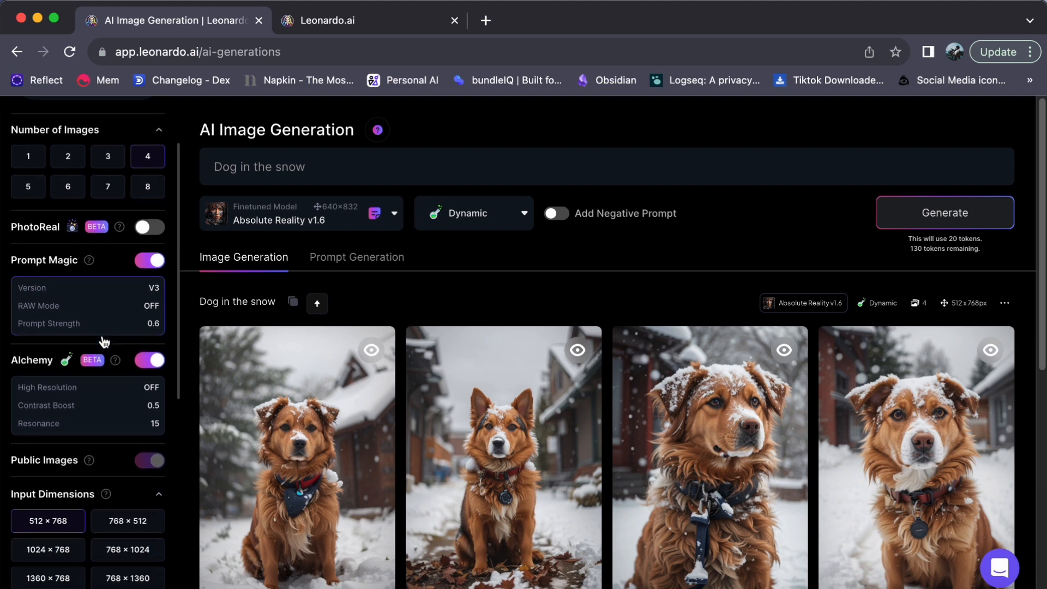
pyautogui.scroll(-6, 104, 342)
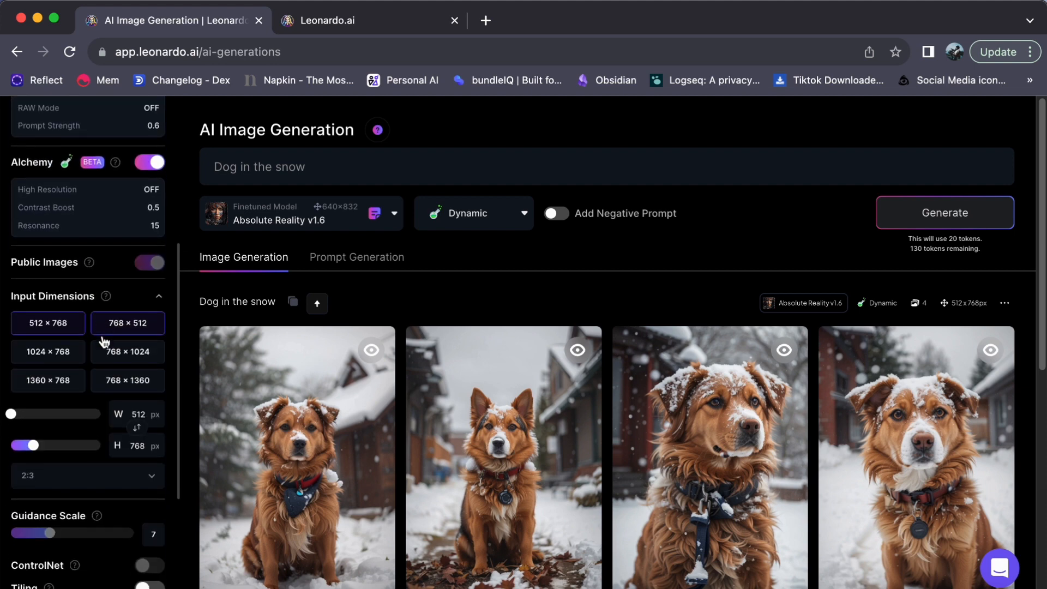
pyautogui.scroll(2, 103, 341)
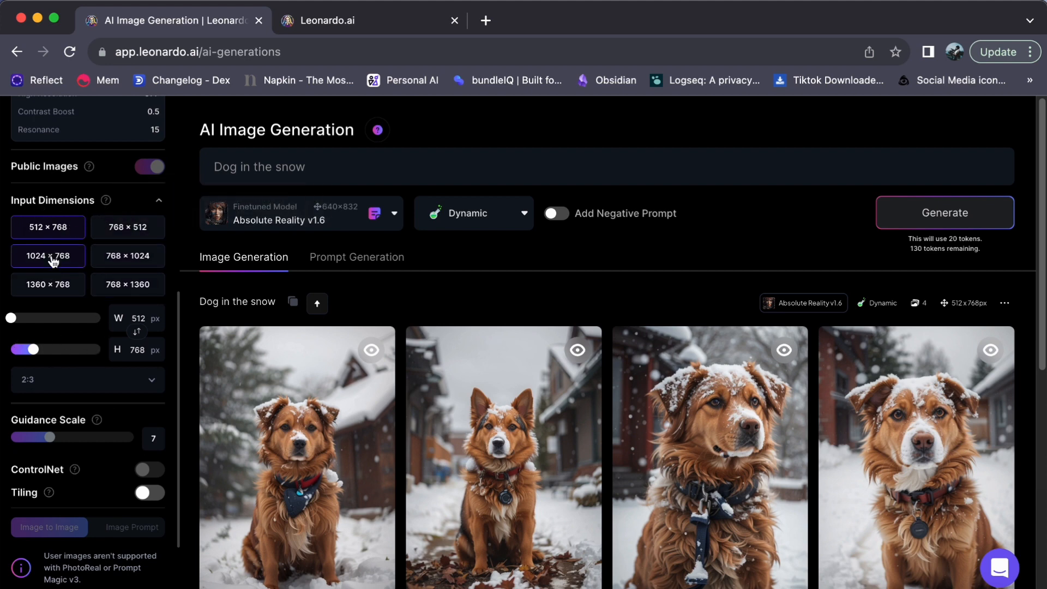
pyautogui.scroll(-3, 68, 437)
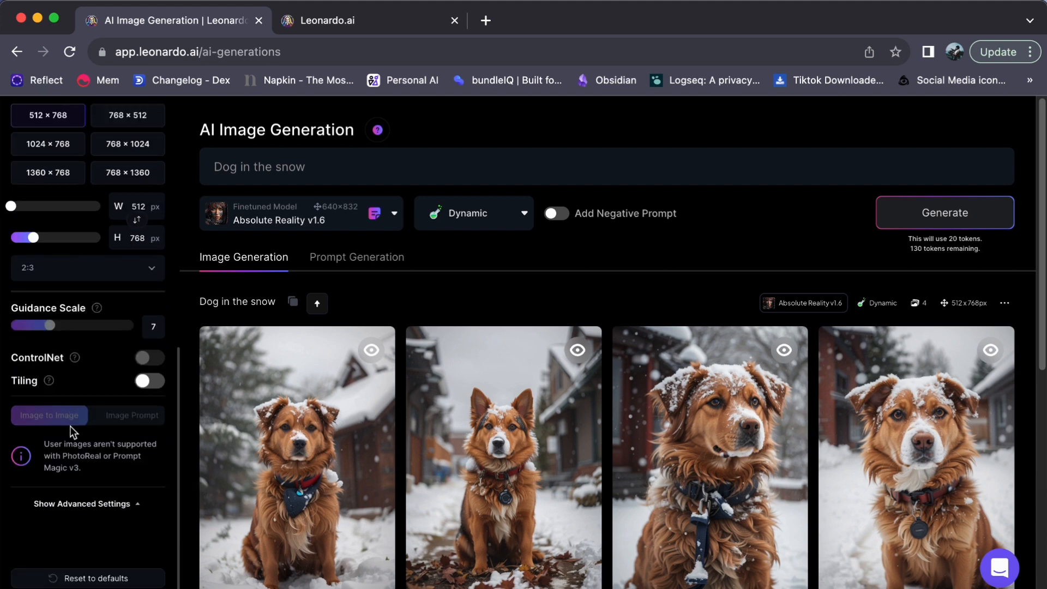
pyautogui.scroll(1, 90, 424)
pyautogui.scroll(10, 90, 424)
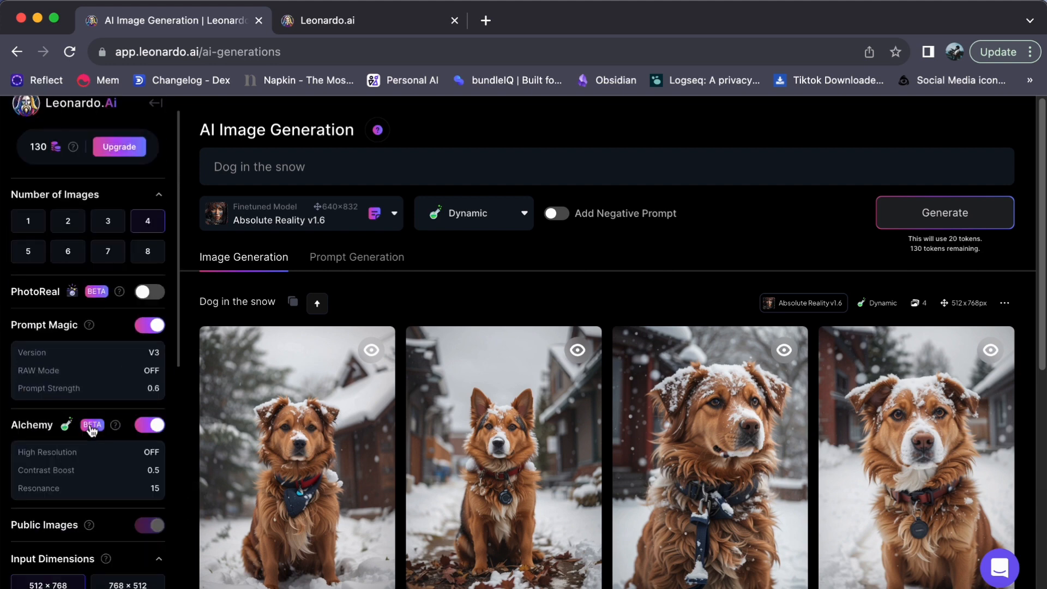
pyautogui.scroll(1, 92, 430)
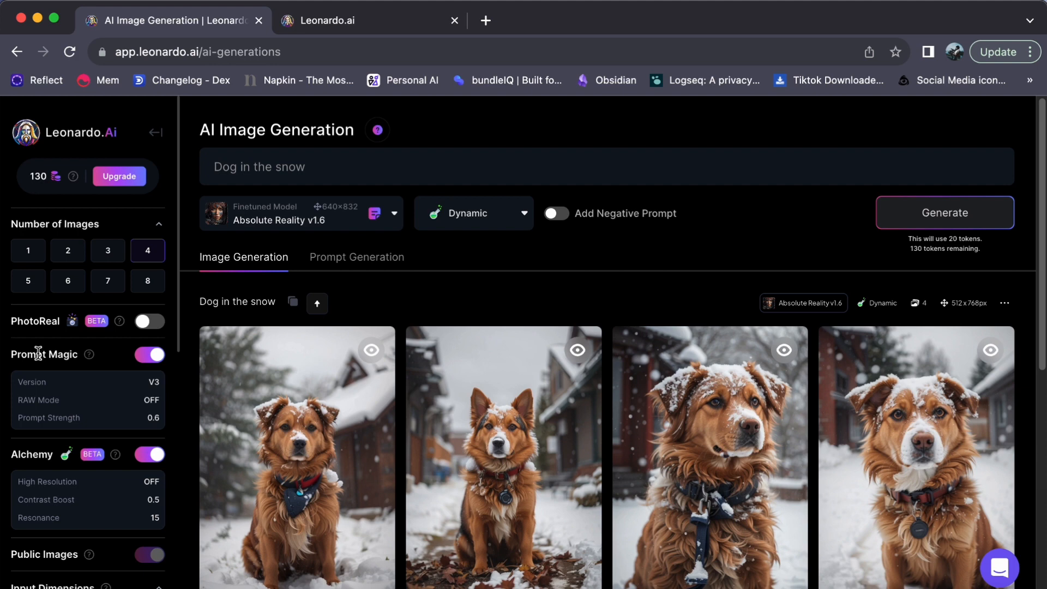
# Step: Switch Prompt Magic off and back on
pyautogui.click(148, 356)
pyautogui.click(148, 358)
# Step: Open the Leonardo Alchemy introduction and read its feature descriptions and Key Notes
pyautogui.click(31, 454)
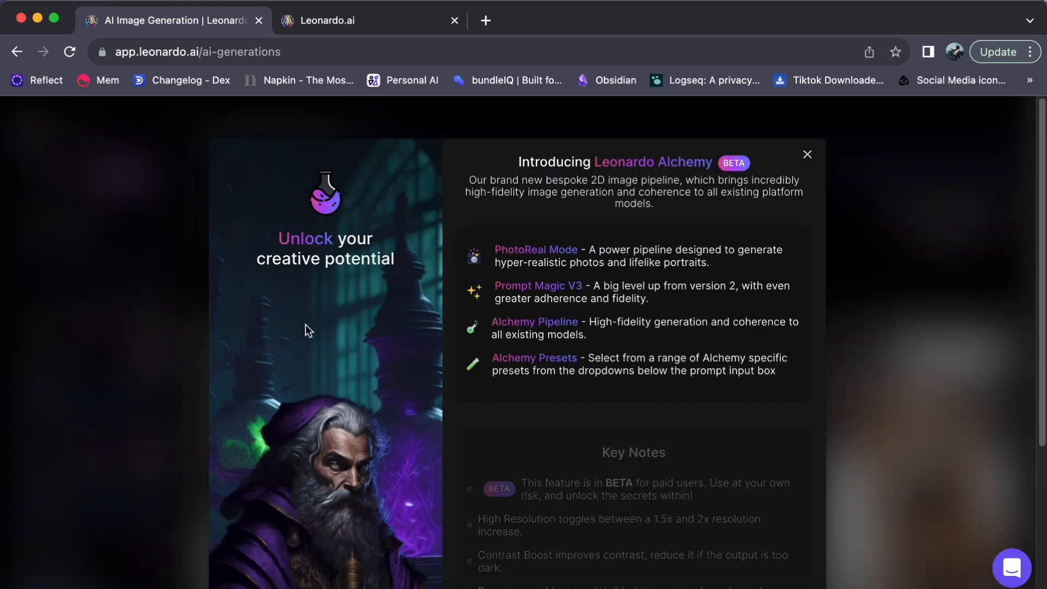
pyautogui.scroll(-1, 531, 300)
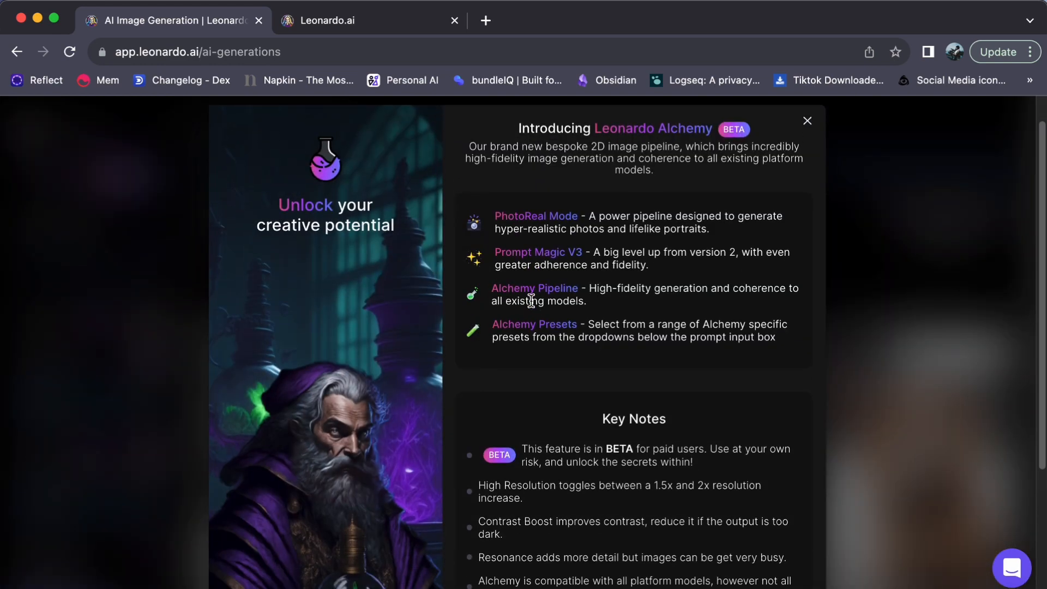
pyautogui.scroll(-2, 531, 300)
pyautogui.scroll(3, 530, 300)
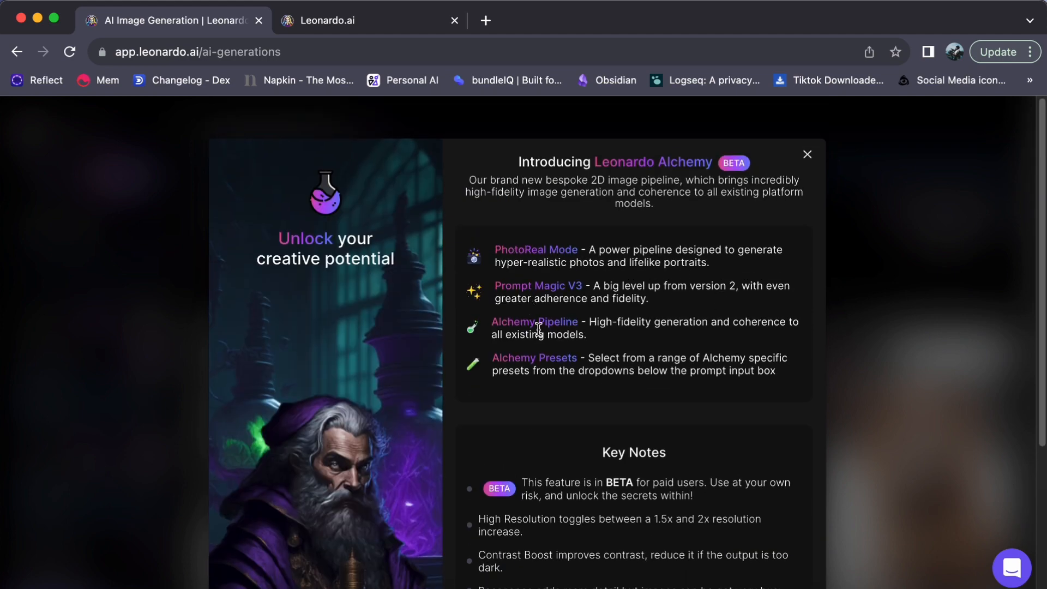
pyautogui.scroll(-1, 577, 324)
pyautogui.scroll(-5, 577, 324)
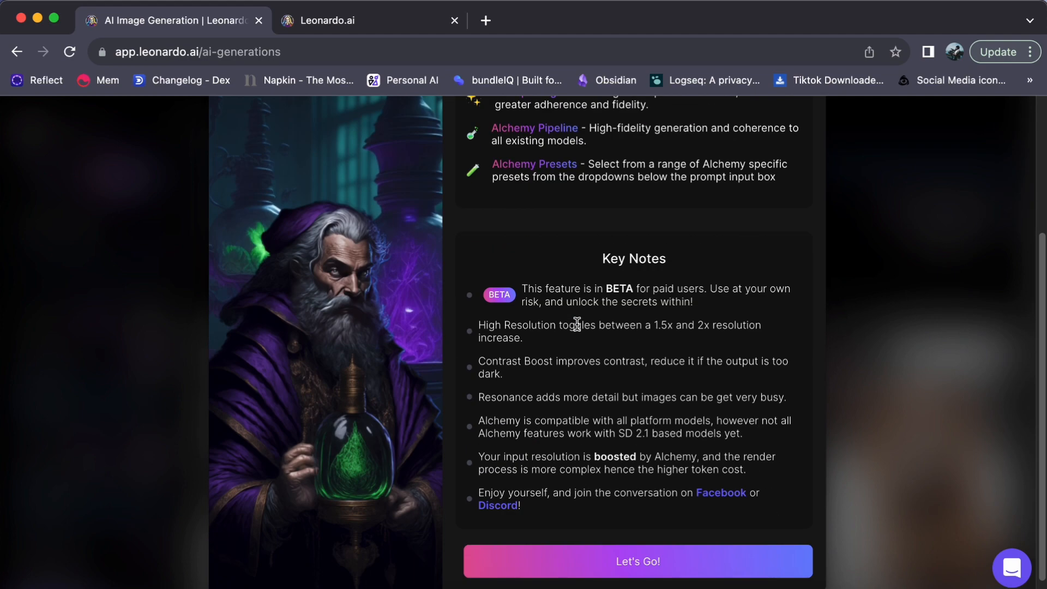
# Step: Close the Leonardo Alchemy introduction and clear the existing text from the image prompt
pyautogui.scroll(5, 577, 324)
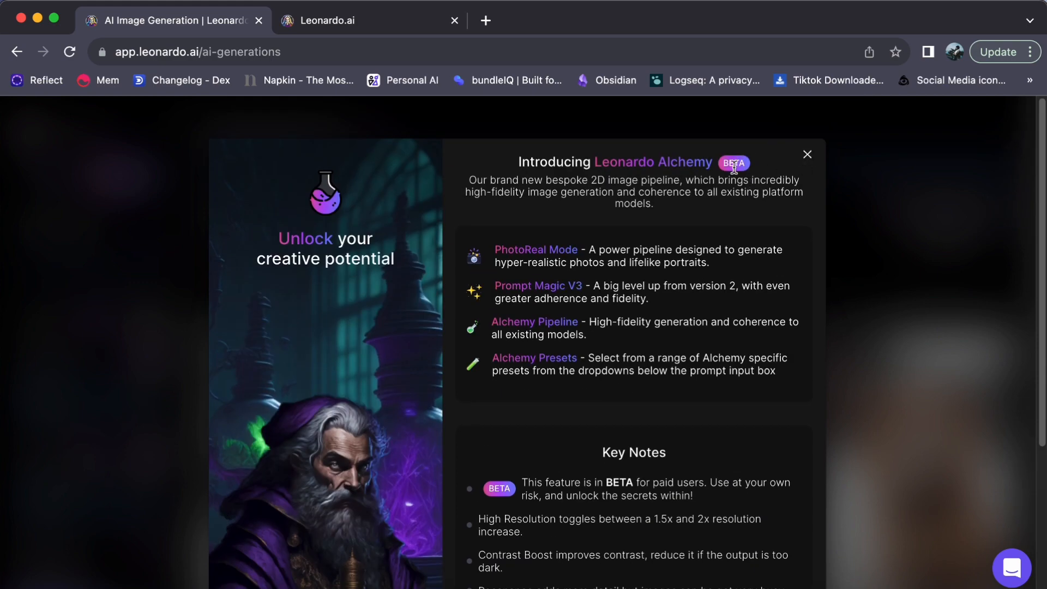
pyautogui.click(806, 155)
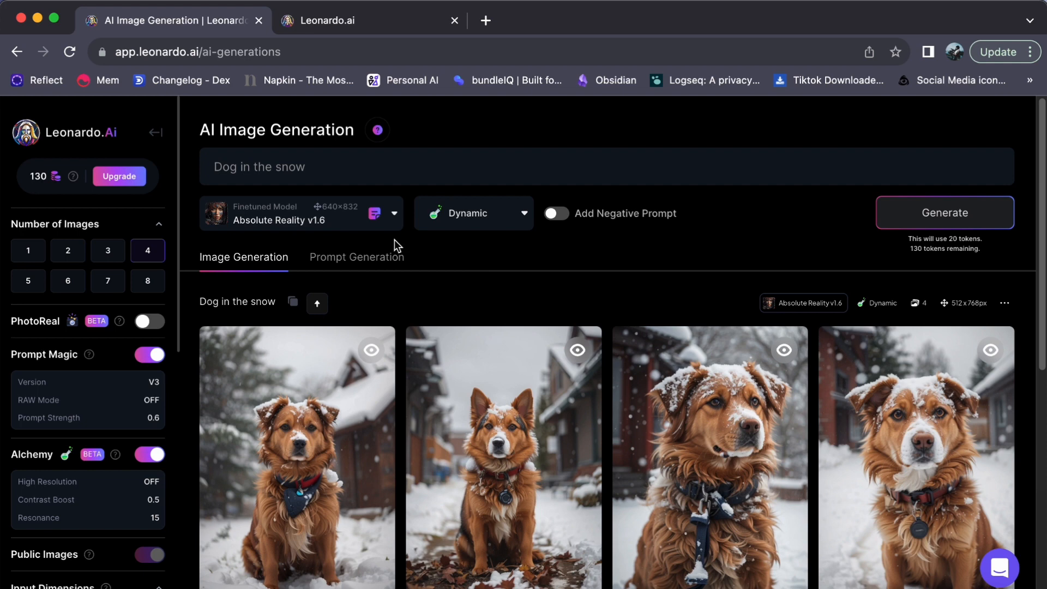
pyautogui.tripleClick(327, 165)
pyautogui.press('BackSpace')
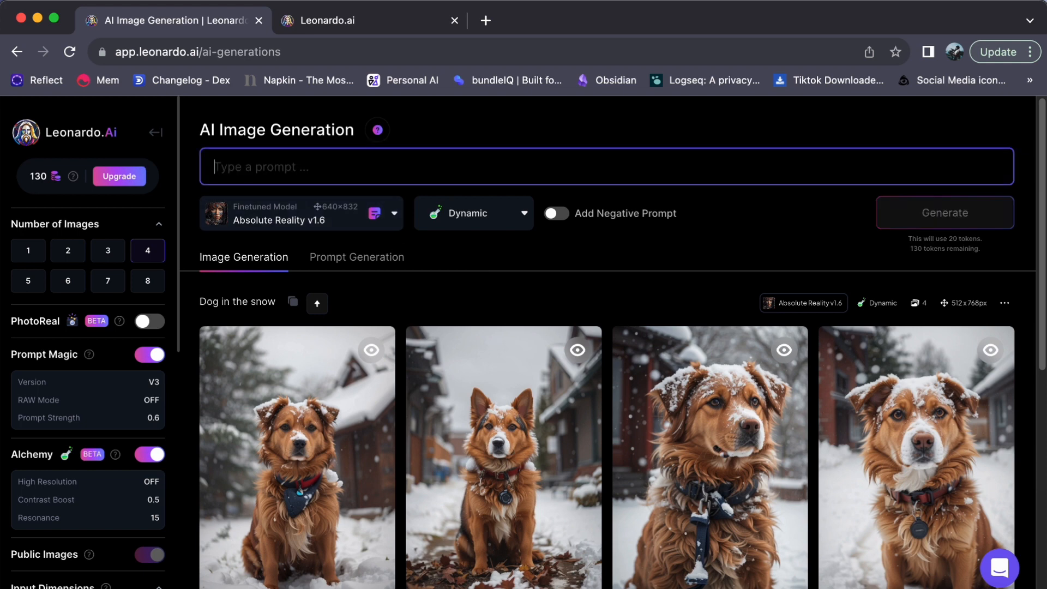
pyautogui.click(477, 261)
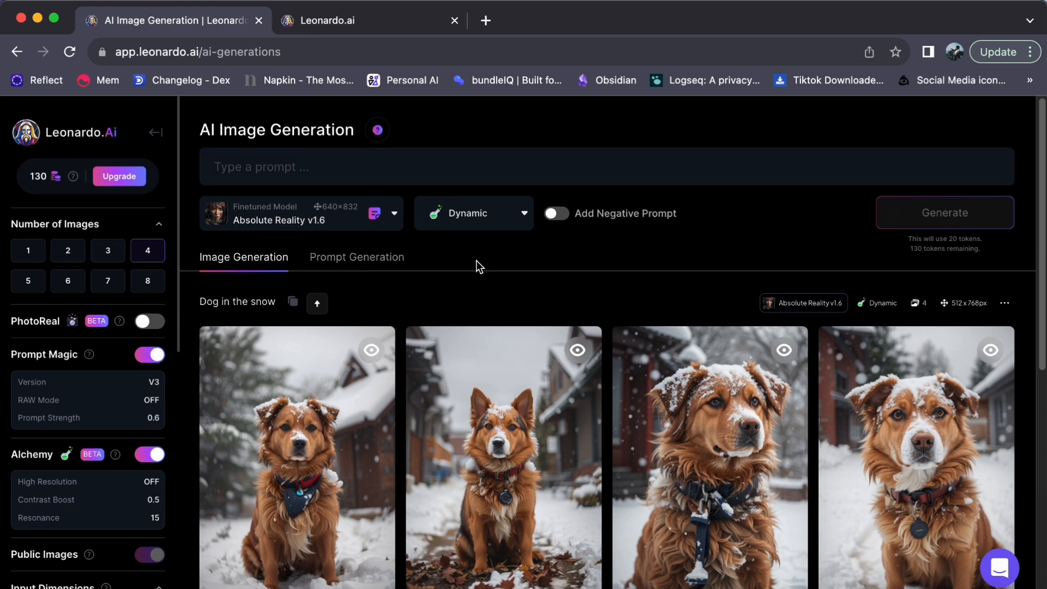
# Step: Enter "A cat in the forest in the tree sitting" as the image prompt
pyautogui.click(261, 170)
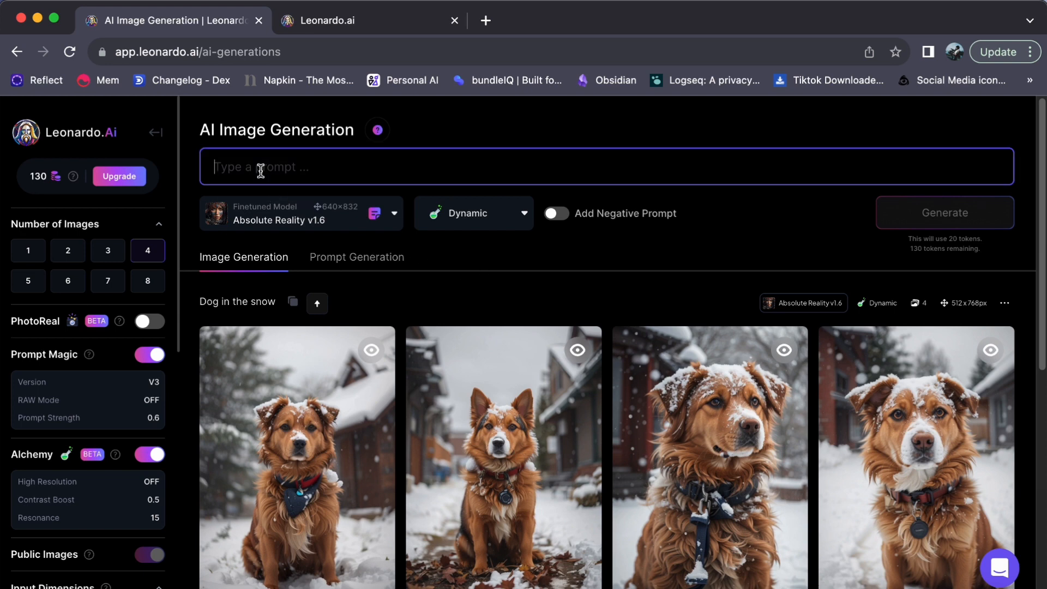
pyautogui.write('A cat in the ')
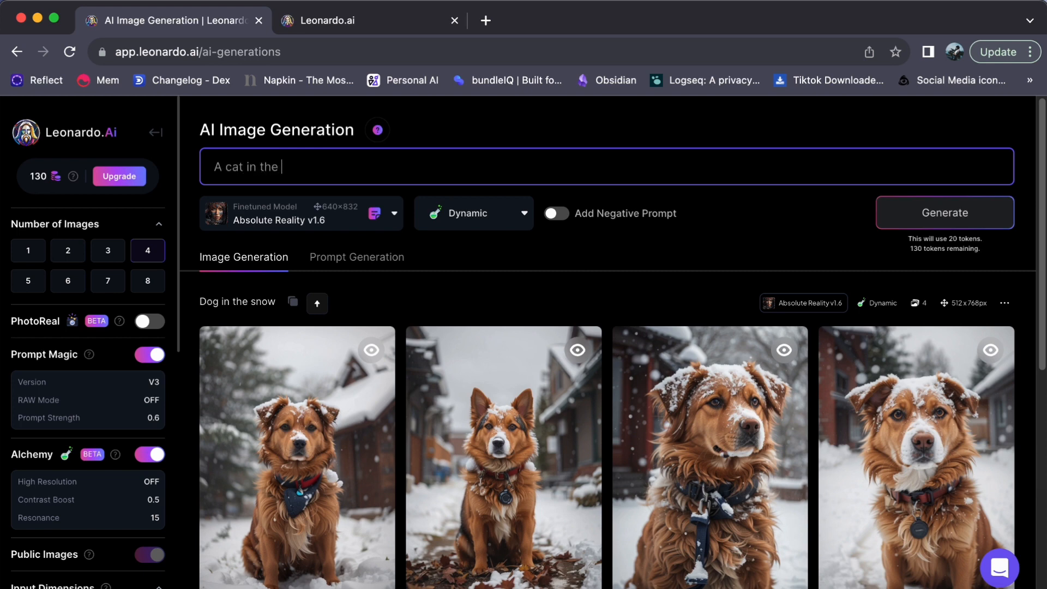
pyautogui.write('forest in the tree')
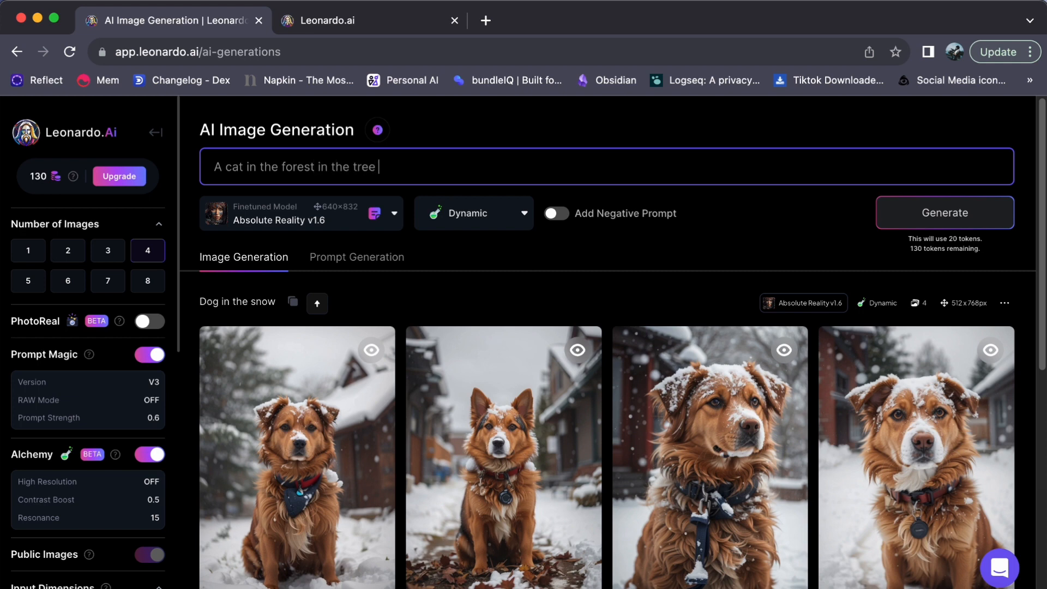
pyautogui.write(' sitting')
# Step: Set the Prompt Magic prompt strength to 0.65
pyautogui.click(86, 409)
pyautogui.moveTo(609, 329); pyautogui.dragTo(638, 335)
pyautogui.click(624, 487)
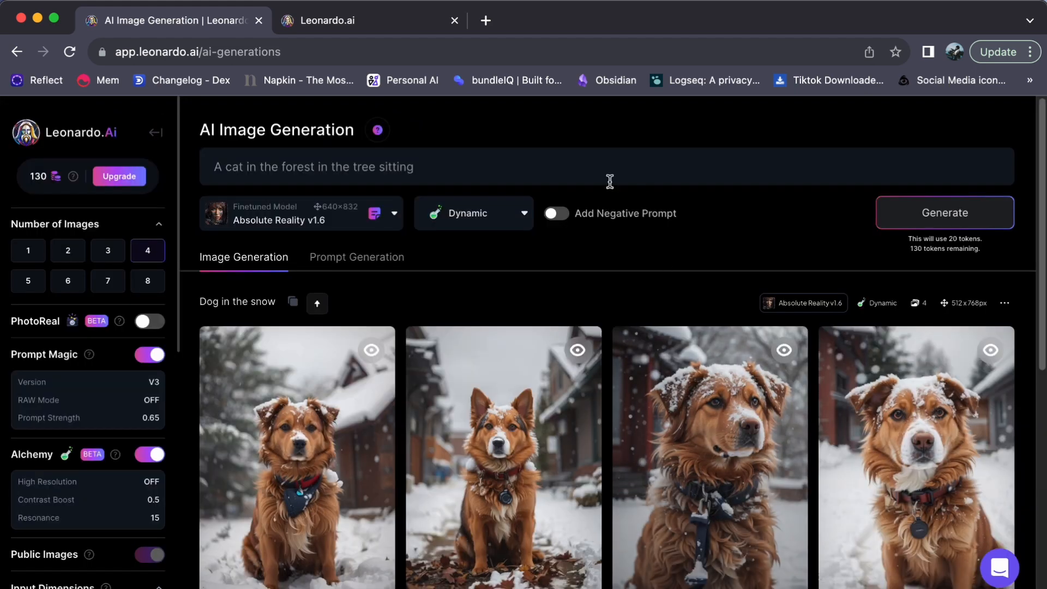
# Step: Turn the negative prompt on and off again, and look at the Prompt Generation tool before returning to Image Generation
pyautogui.click(560, 218)
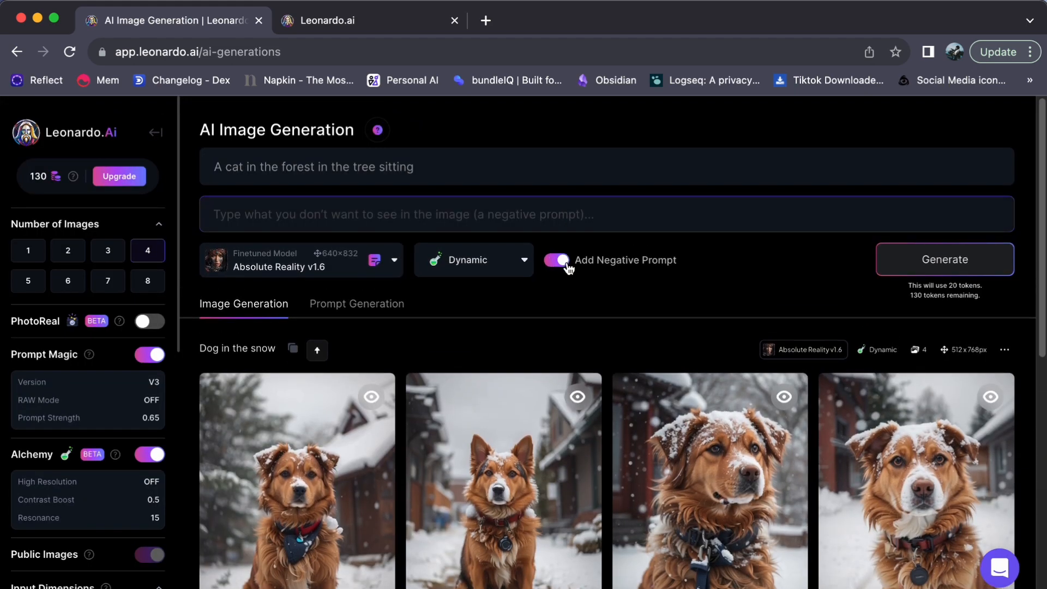
pyautogui.click(565, 264)
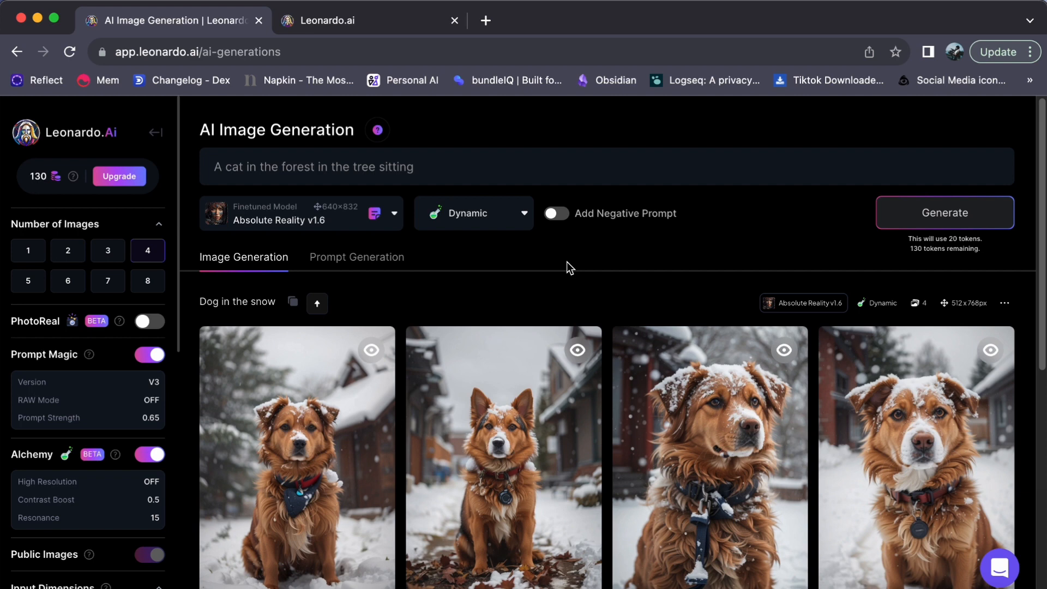
pyautogui.click(368, 257)
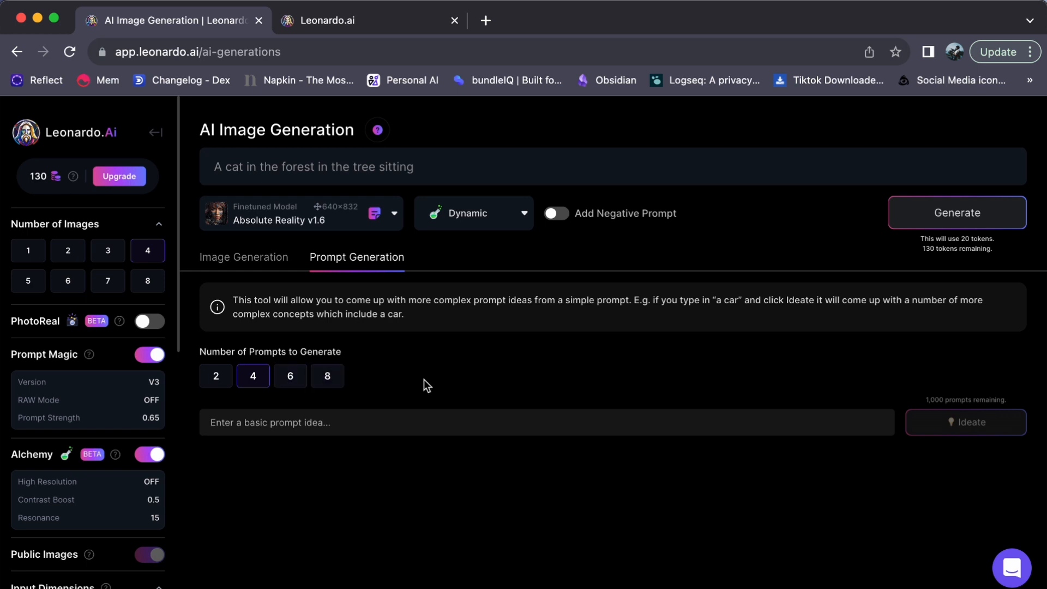
pyautogui.click(257, 266)
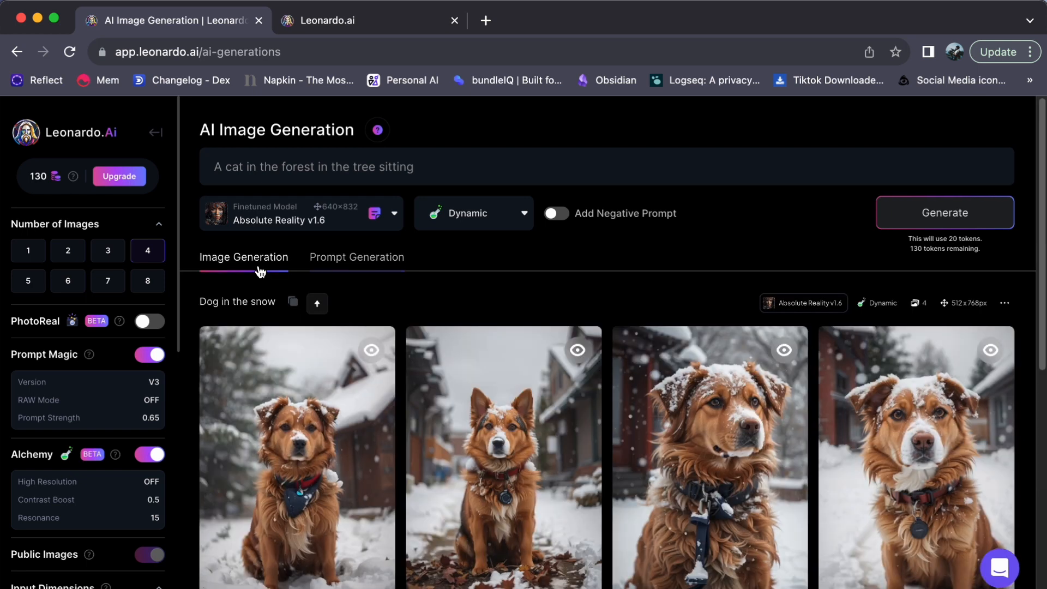
# Step: Generate four images from the cat prompt with the Absolute Reality v1.6 model and Dynamic preset
pyautogui.click(934, 220)
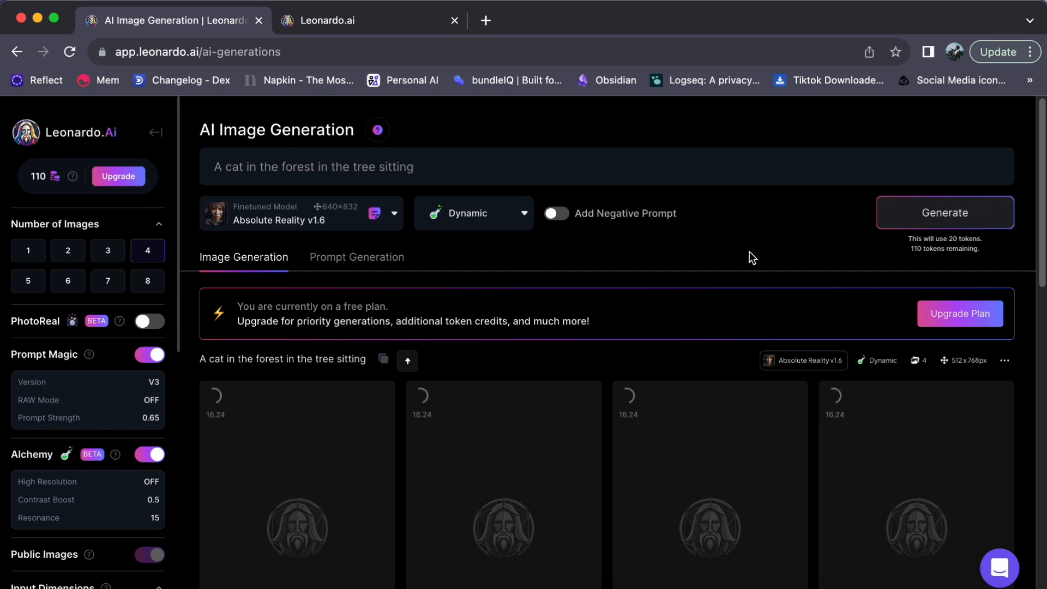
pyautogui.scroll(-3, 750, 251)
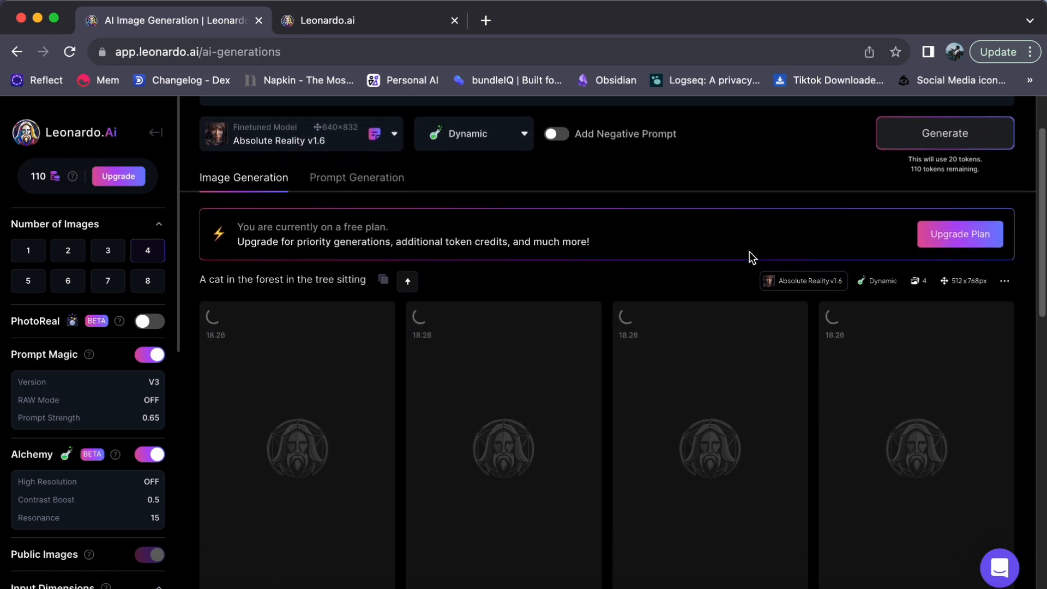
pyautogui.scroll(-1, 749, 250)
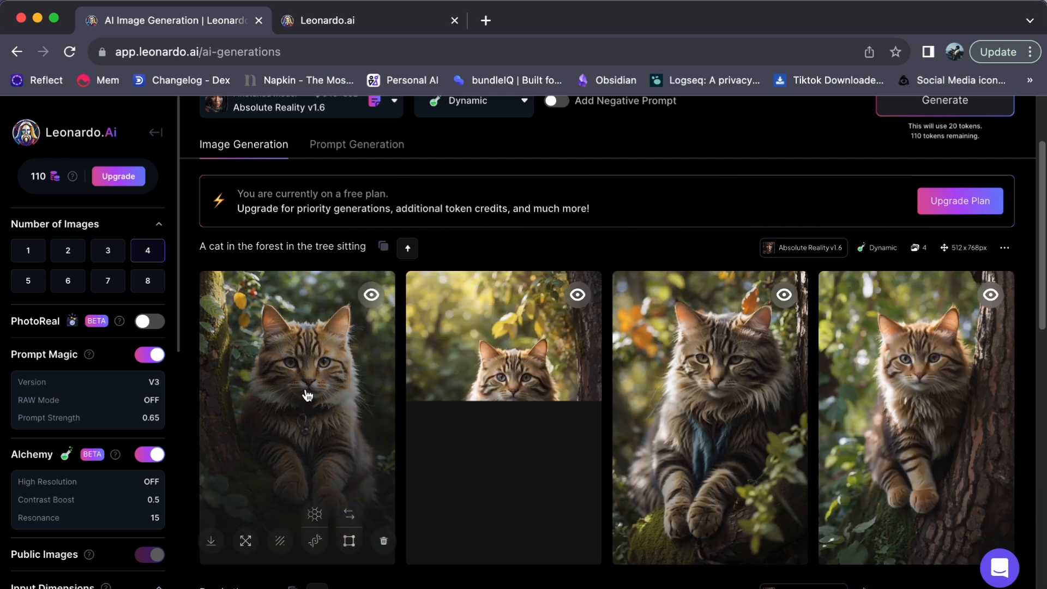
# Step: Examine the four generated cat images one by one in the enlarged view, and close the viewer
pyautogui.click(305, 393)
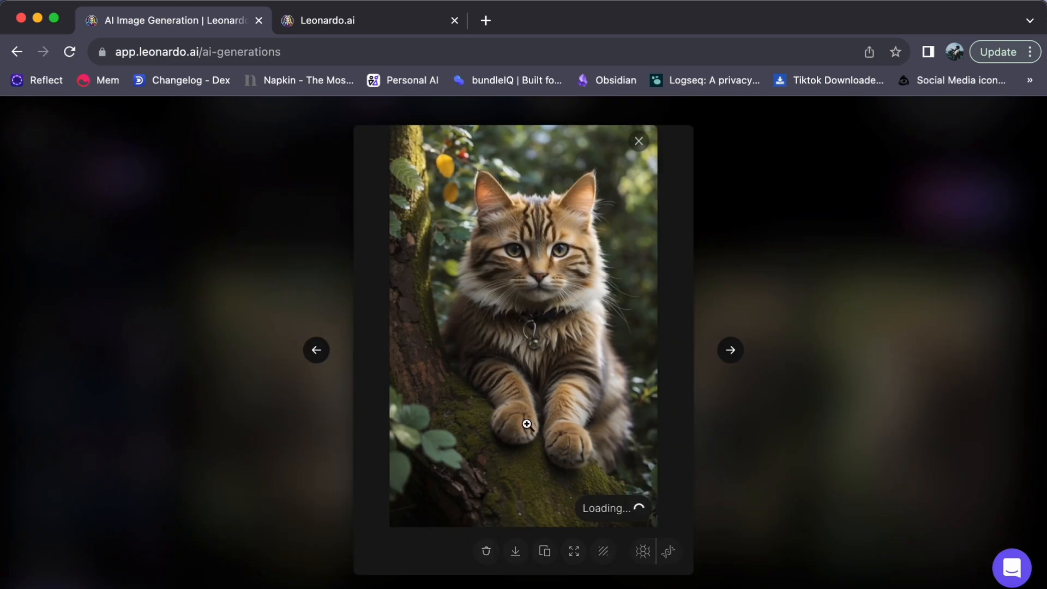
pyautogui.click(731, 351)
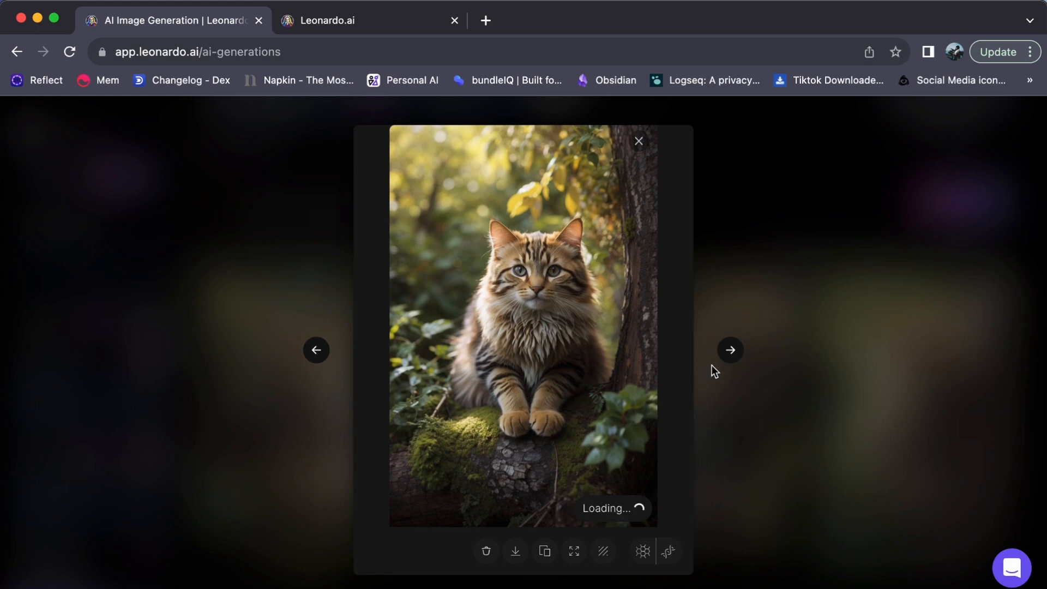
pyautogui.click(732, 351)
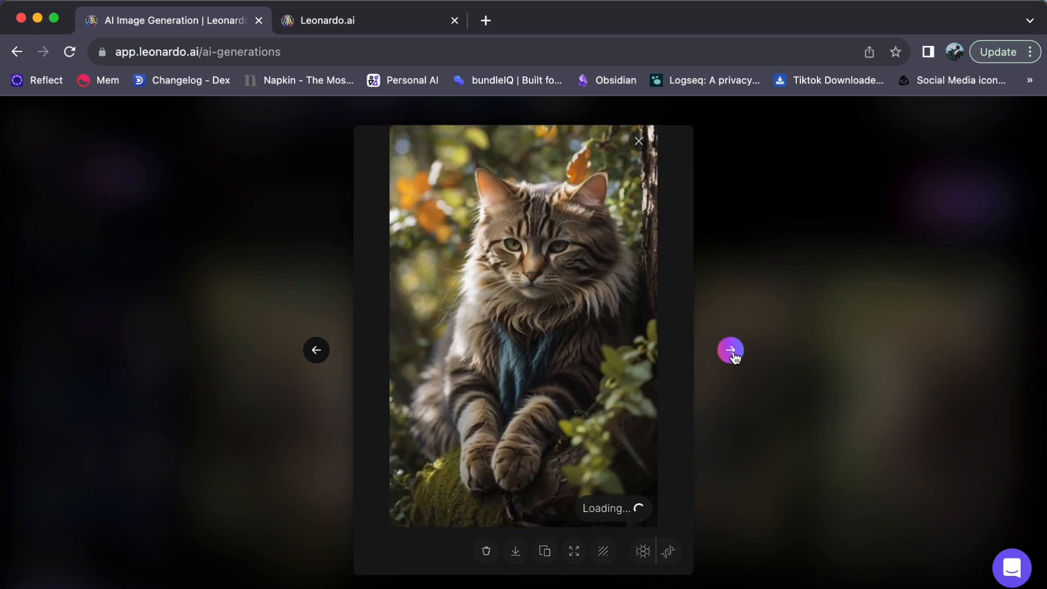
pyautogui.click(731, 351)
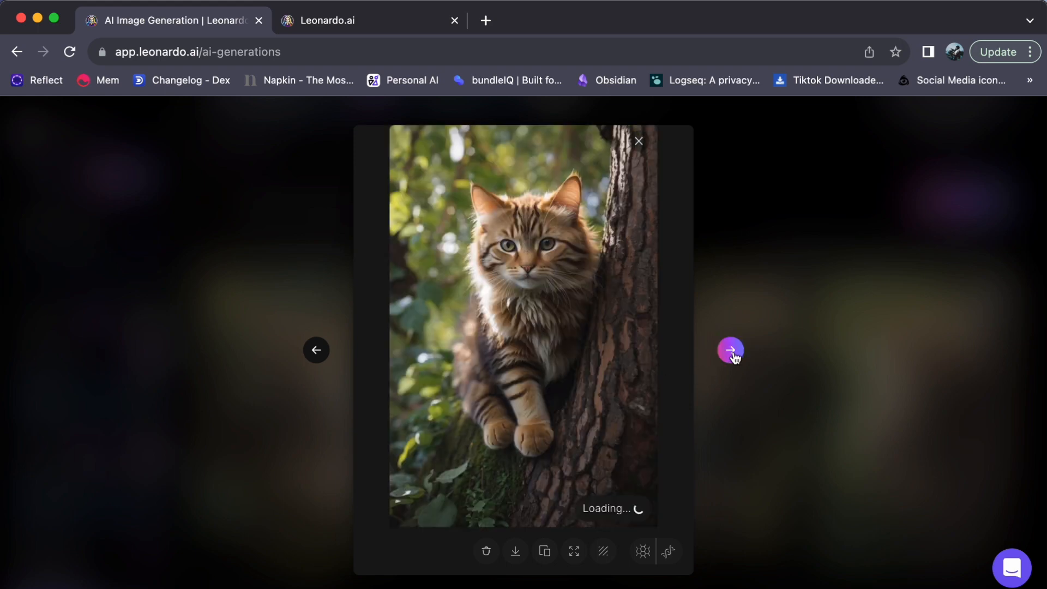
pyautogui.click(732, 351)
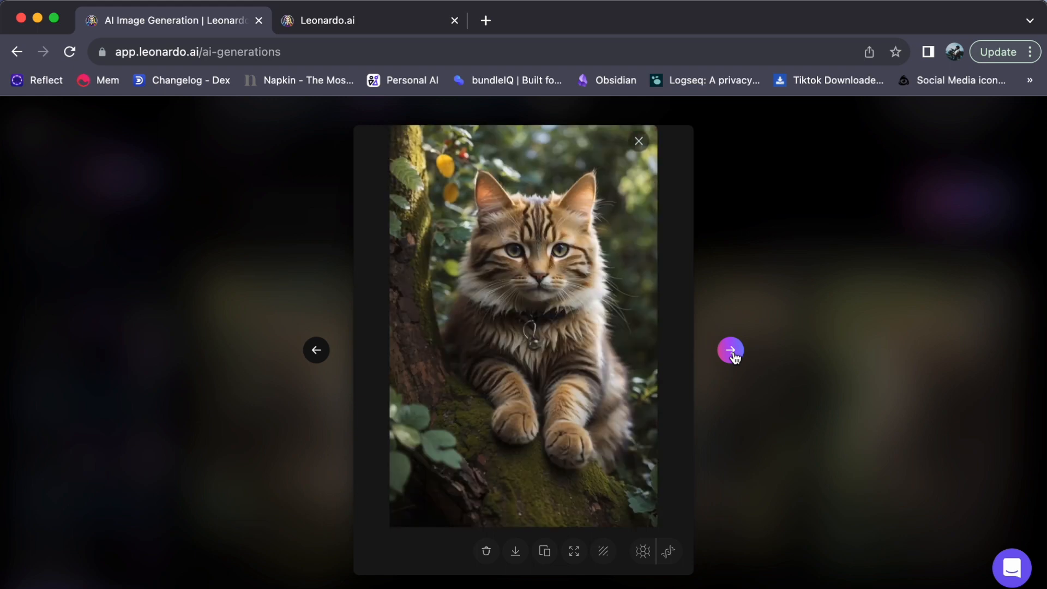
pyautogui.click(731, 350)
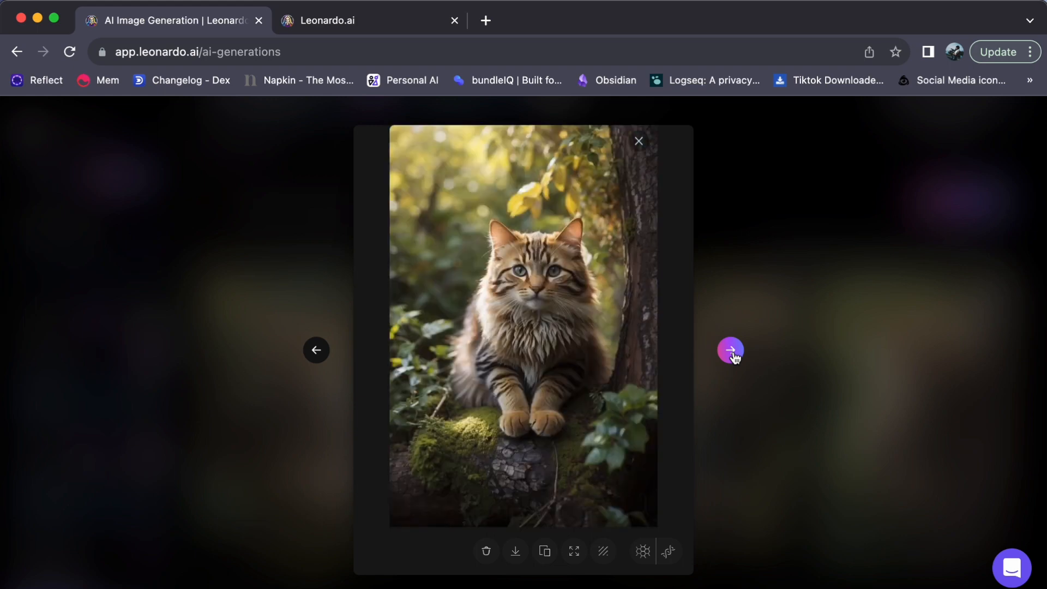
pyautogui.click(731, 351)
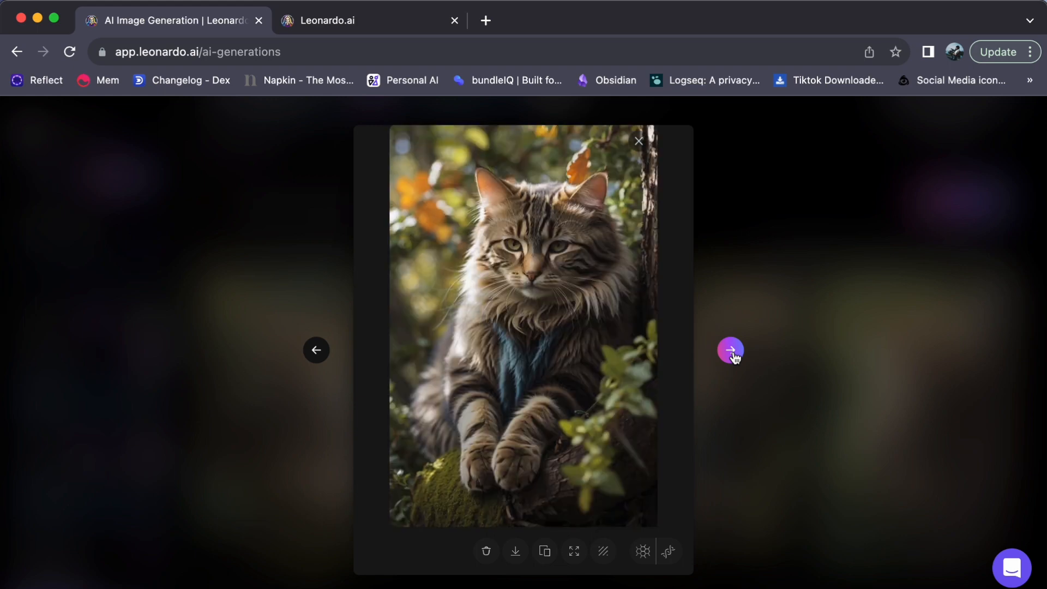
pyautogui.click(731, 351)
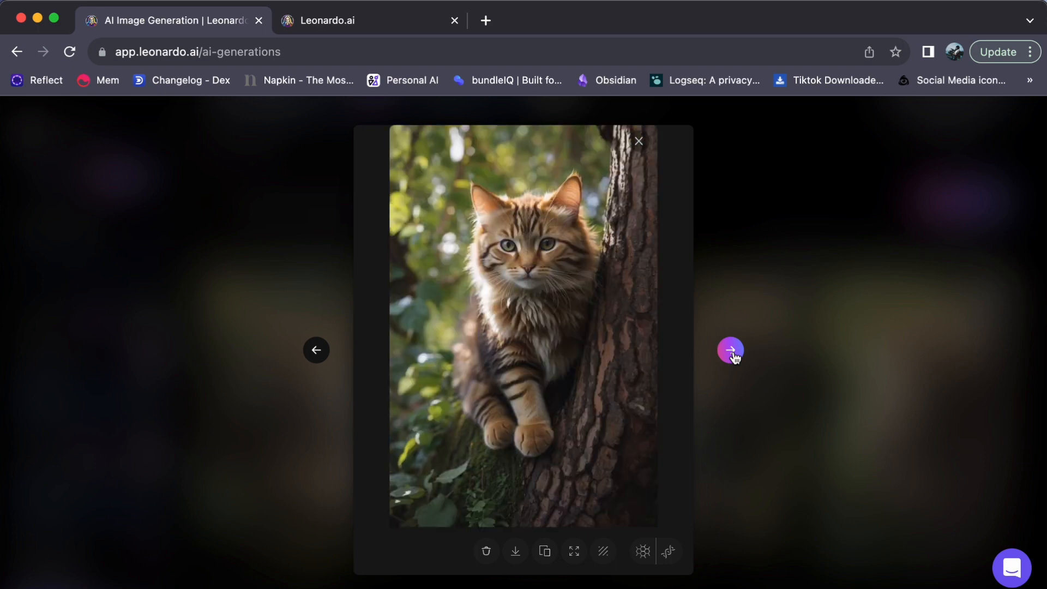
pyautogui.click(732, 351)
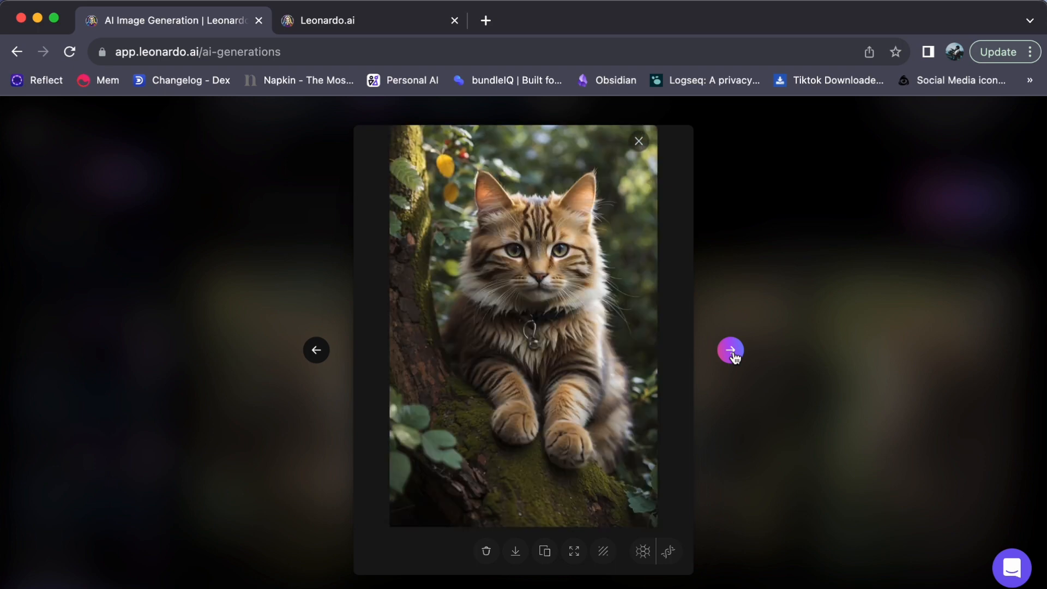
pyautogui.click(640, 144)
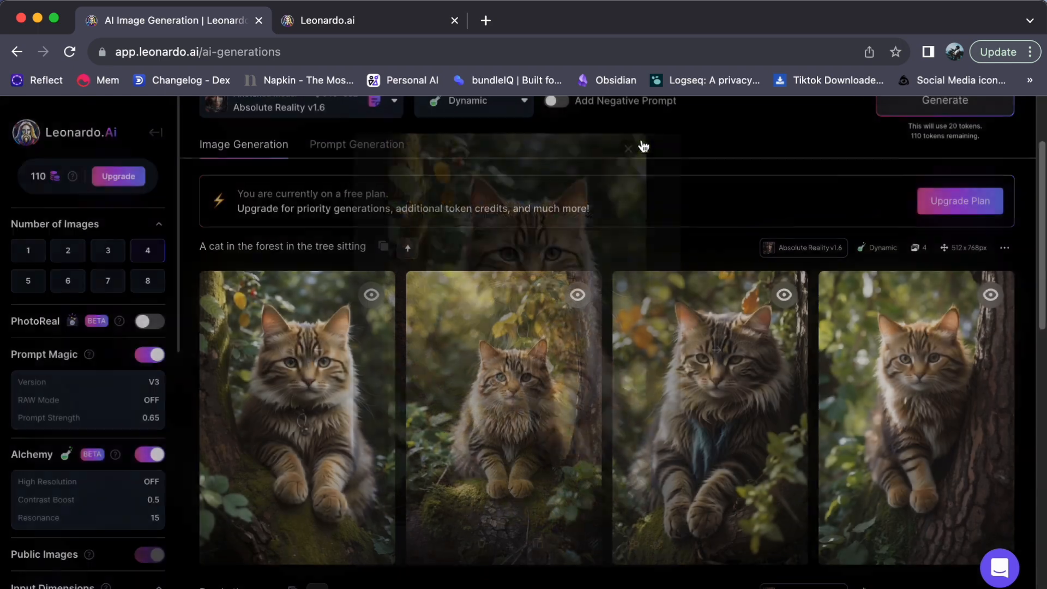
pyautogui.scroll(2, 616, 345)
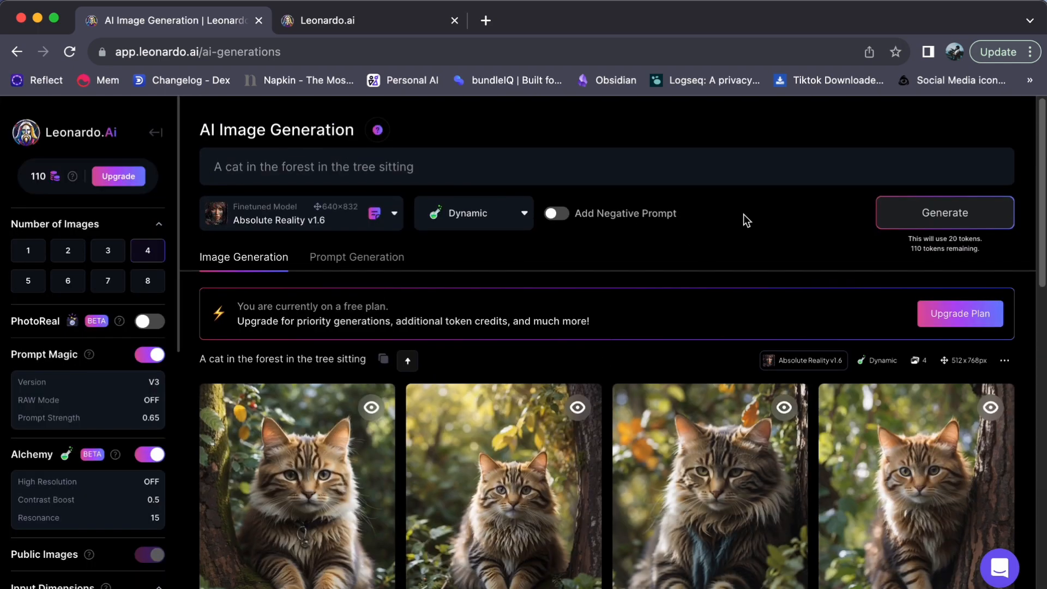